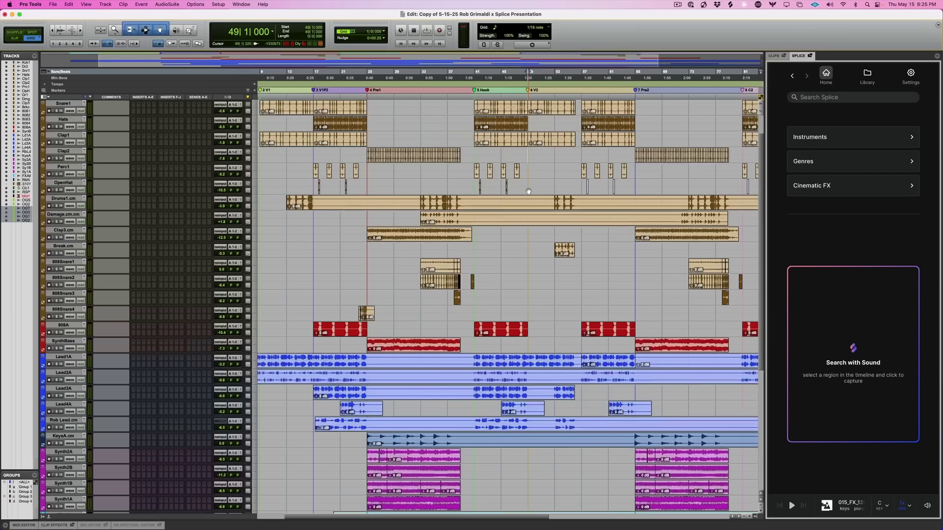
Search Splice for matching samples using the Lead1A clip at the start of section V2 as the sound reference.
scroll(529, 191, "down", 1)
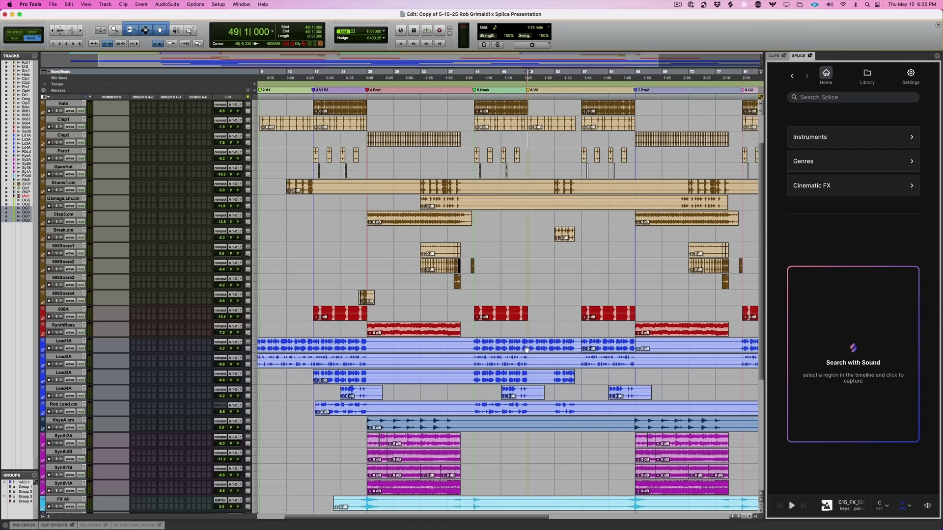
left_click(541, 348)
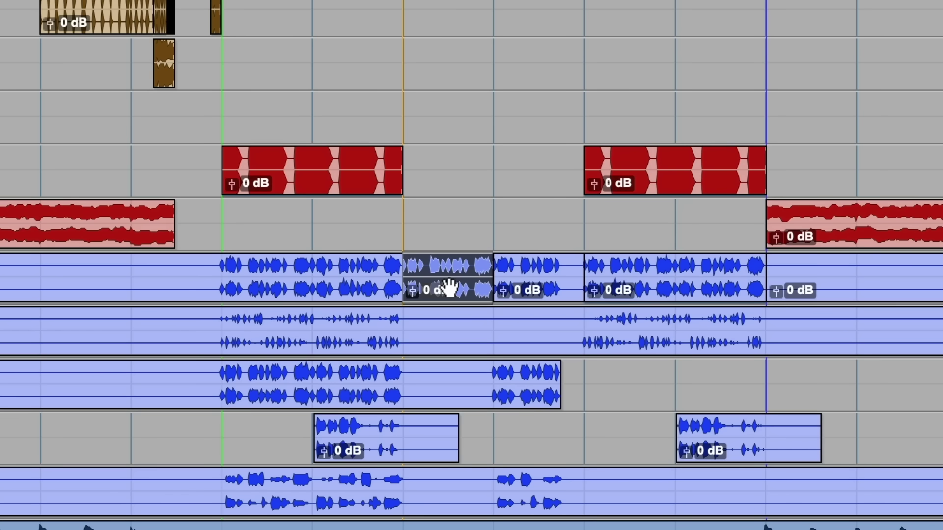
left_click_drag(448, 279, 670, 213)
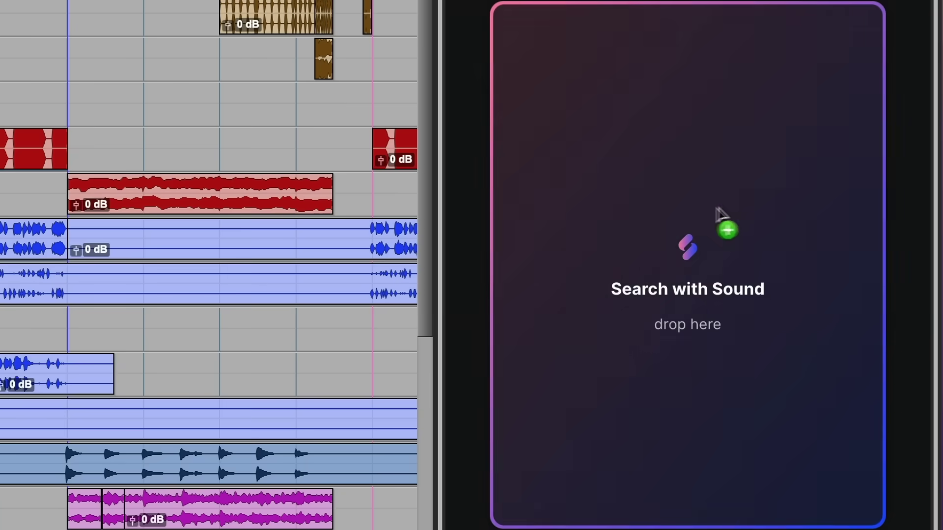
scroll(191, 241, "down", 5)
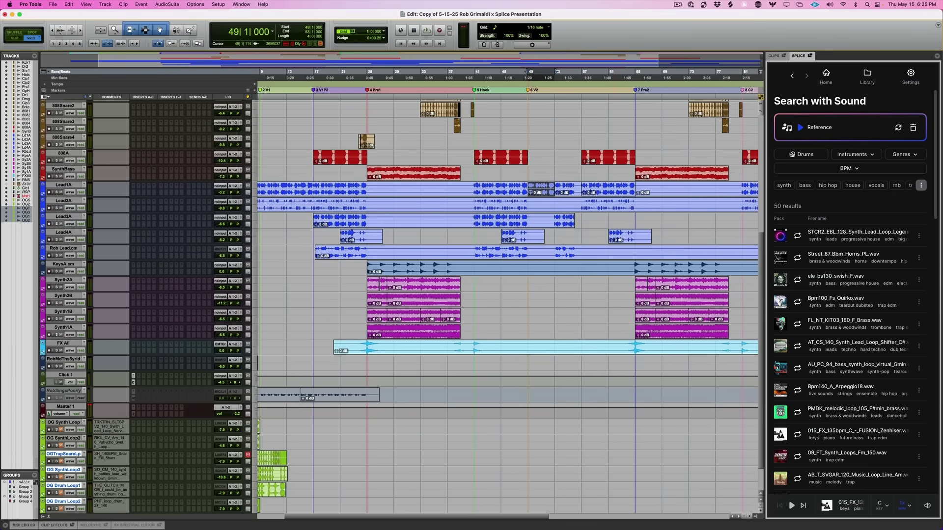
Solo the Lead1A track and play its clip from bar 49.
left_click(526, 167)
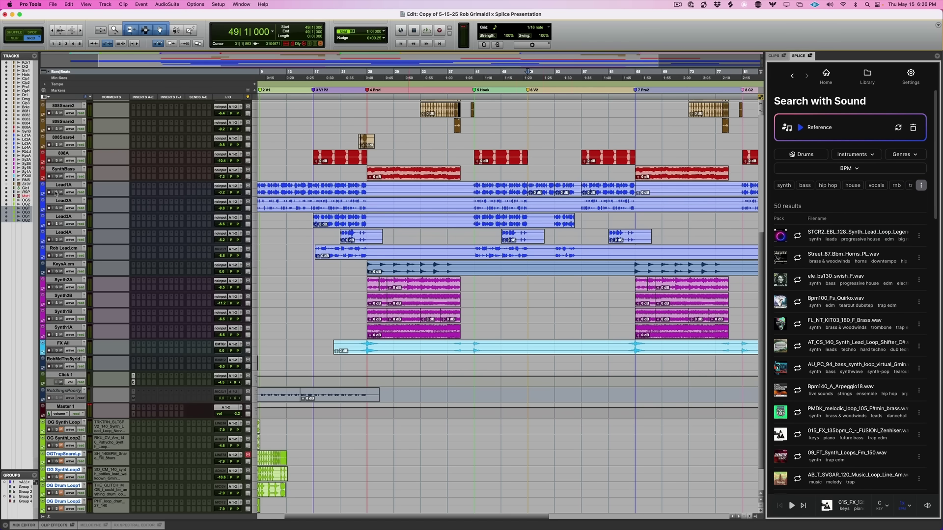
left_click(545, 192)
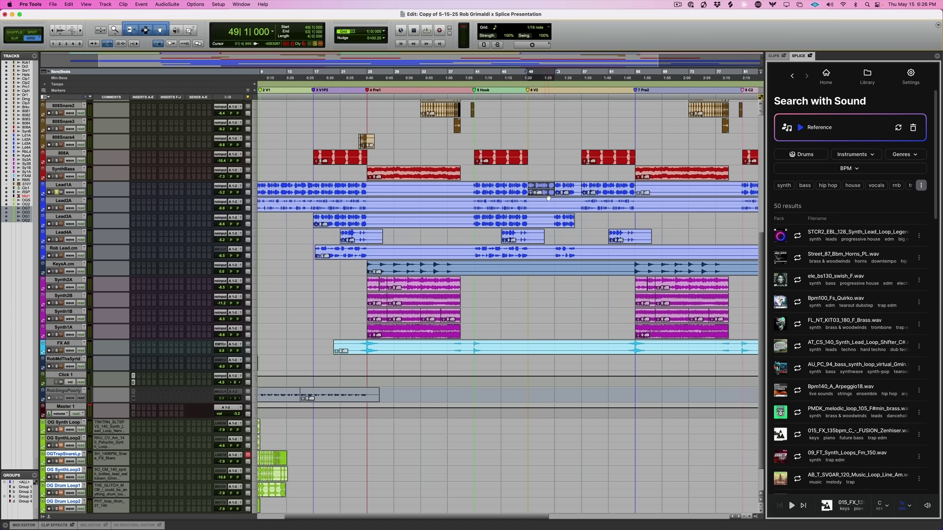
key("space")
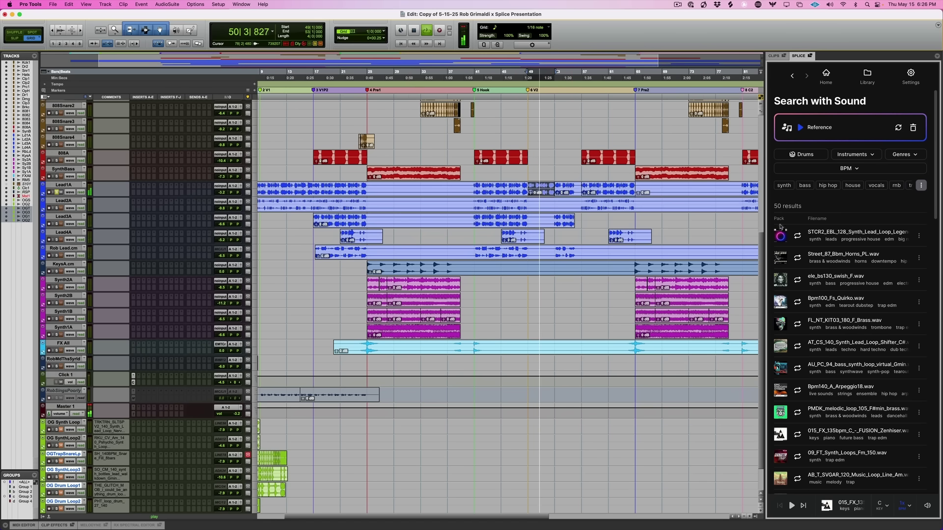
mouse_move(798, 236)
key("space")
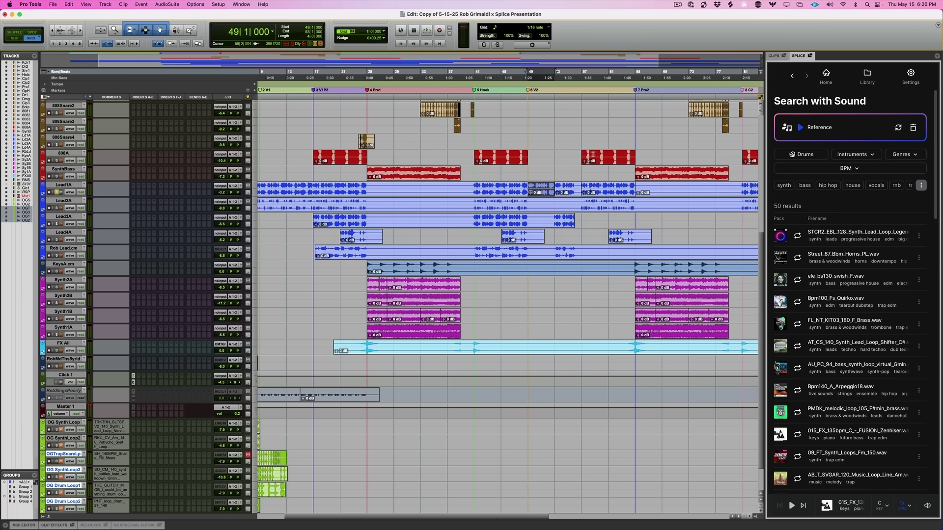
Audition several of the matching samples against Lead1A, including Street_87_Bbm_Horns_PL.wav, ele_bs130_swish_F.wav and 09_FT_Synth_Loops_Fm_150.wav.
left_click(797, 236)
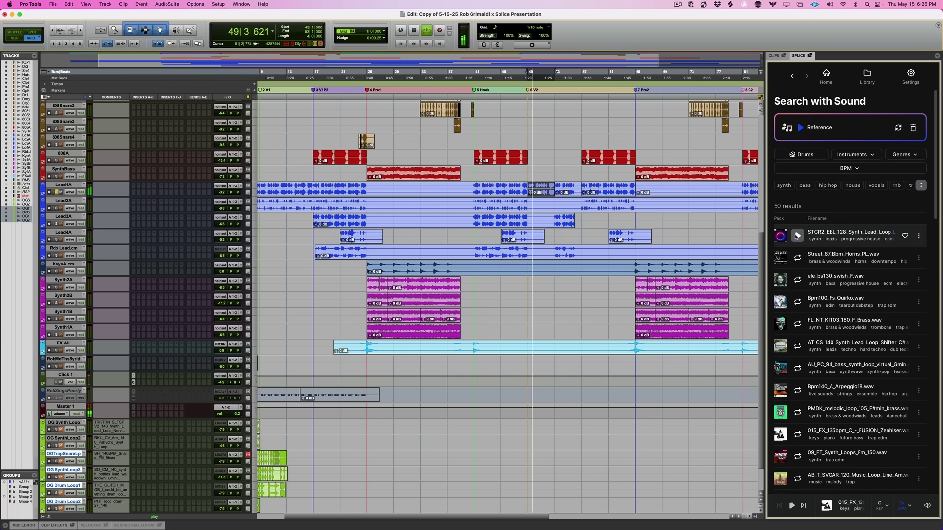
left_click(797, 257)
left_click(797, 258)
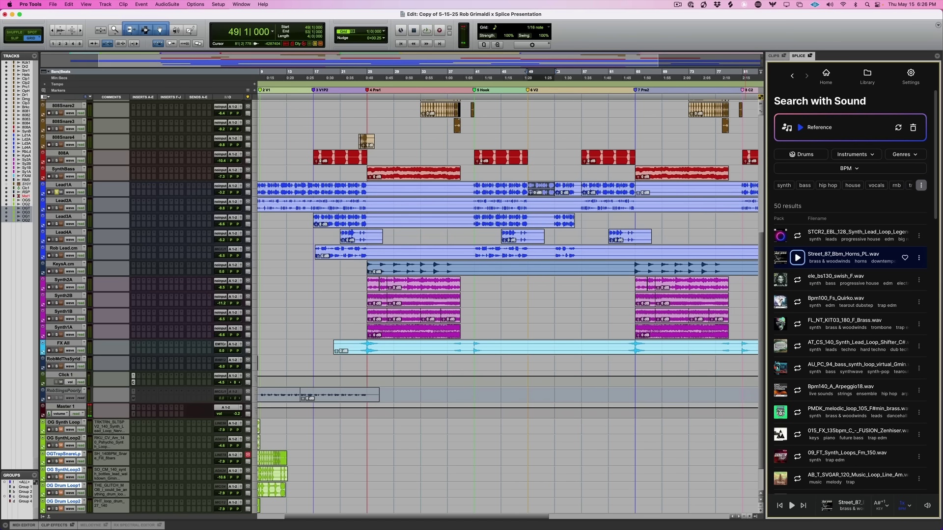
left_click(797, 258)
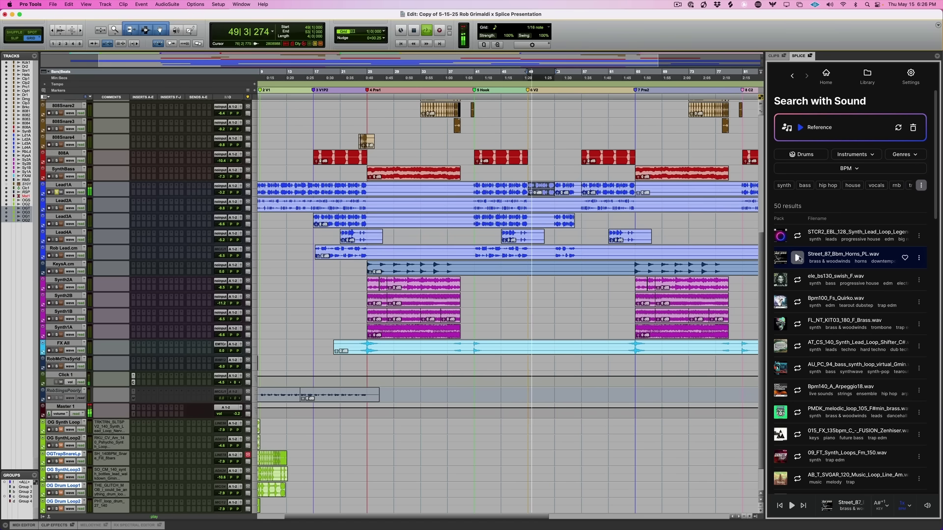
left_click(797, 280)
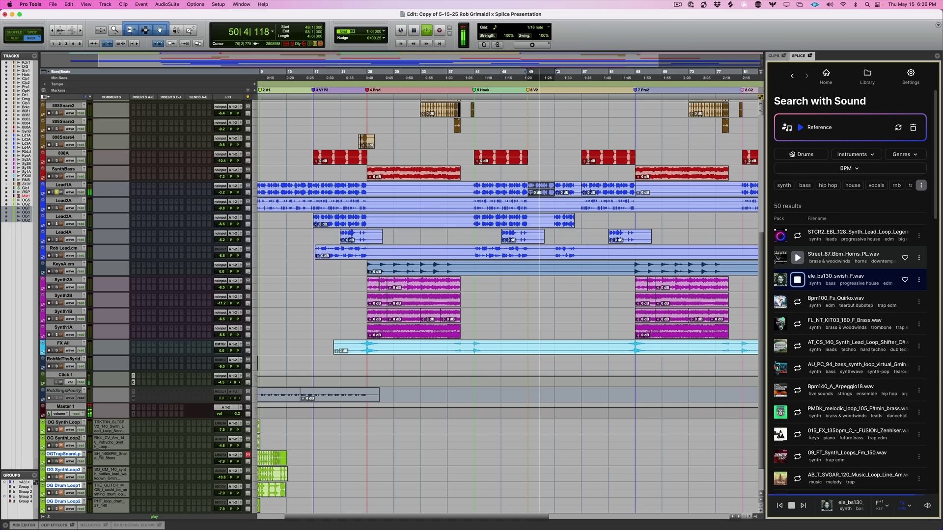
left_click(797, 302)
scroll(797, 343, "down", 1)
left_click(797, 429)
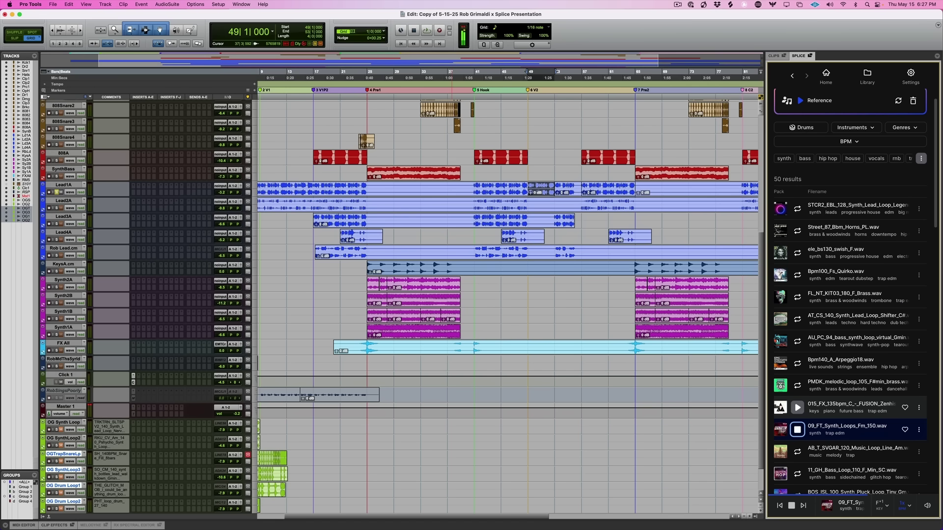
left_click(797, 452)
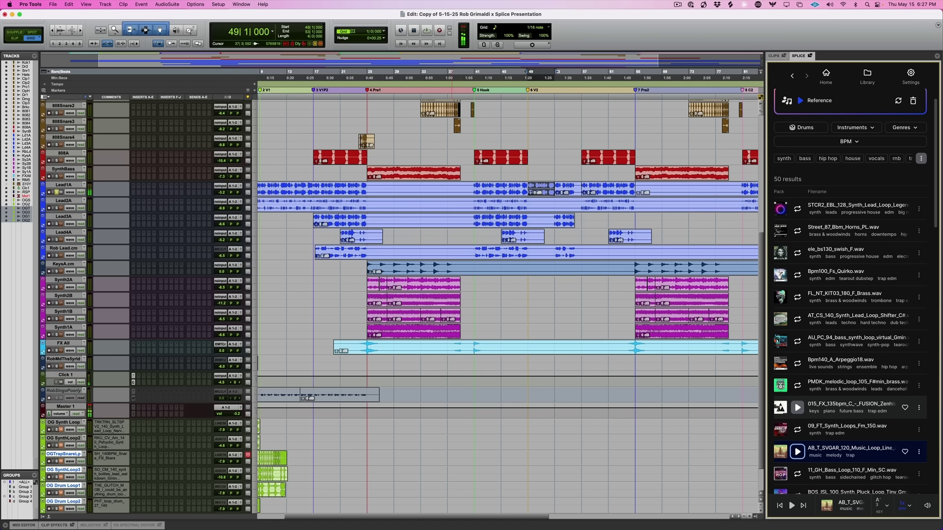
scroll(473, 437, "down", 3)
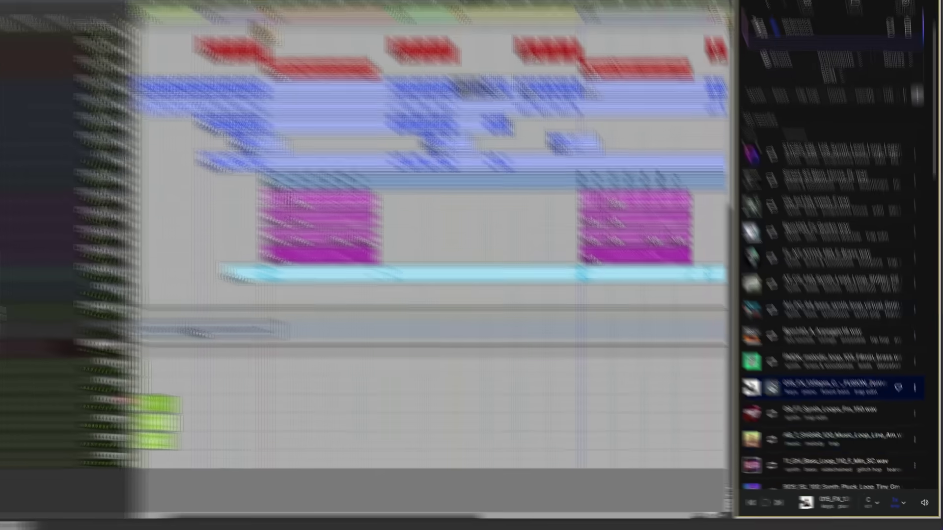
Add the 015_FX_135bpm FUSION and Street_87_Bbm_Horns_PL.wav samples on new tracks at bar 50, and move both tracks below Lead3A.
left_click(797, 408)
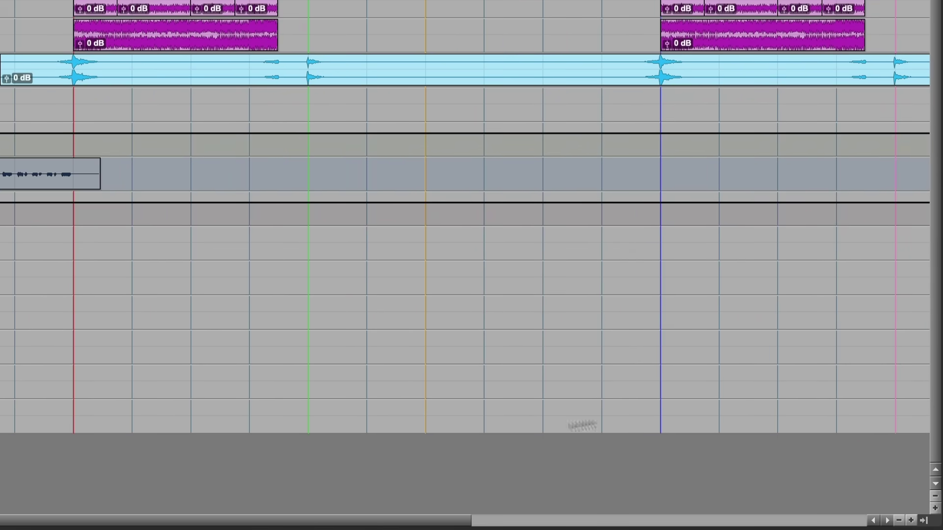
left_click_drag(582, 425, 442, 447)
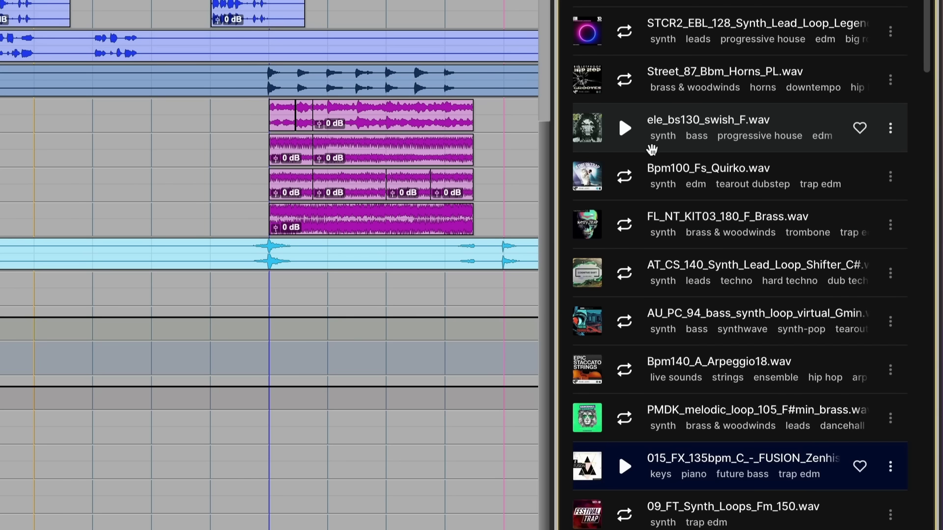
scroll(626, 128, "up", 1)
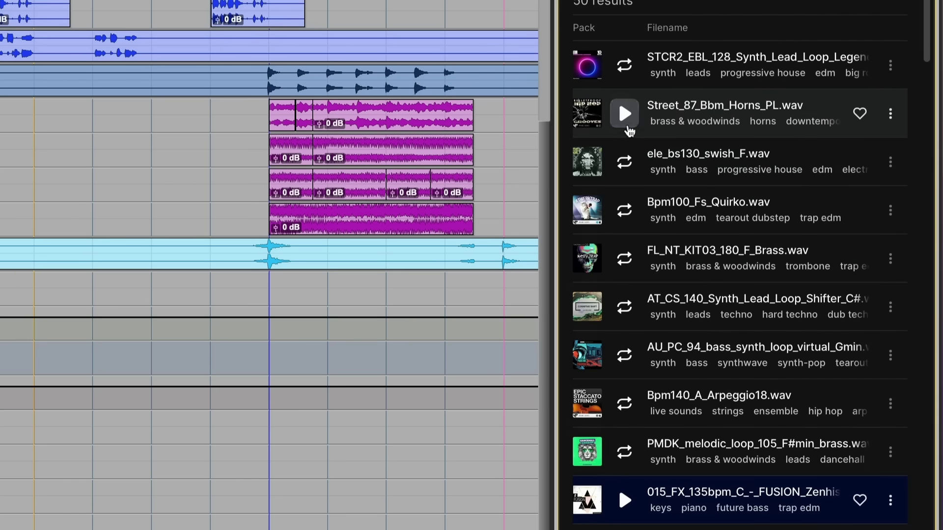
left_click(628, 126)
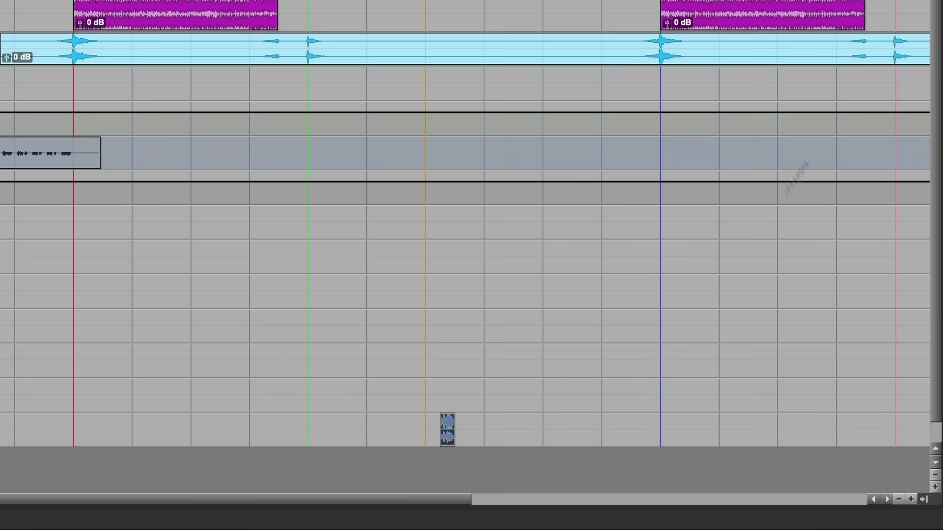
left_click_drag(798, 177, 434, 474)
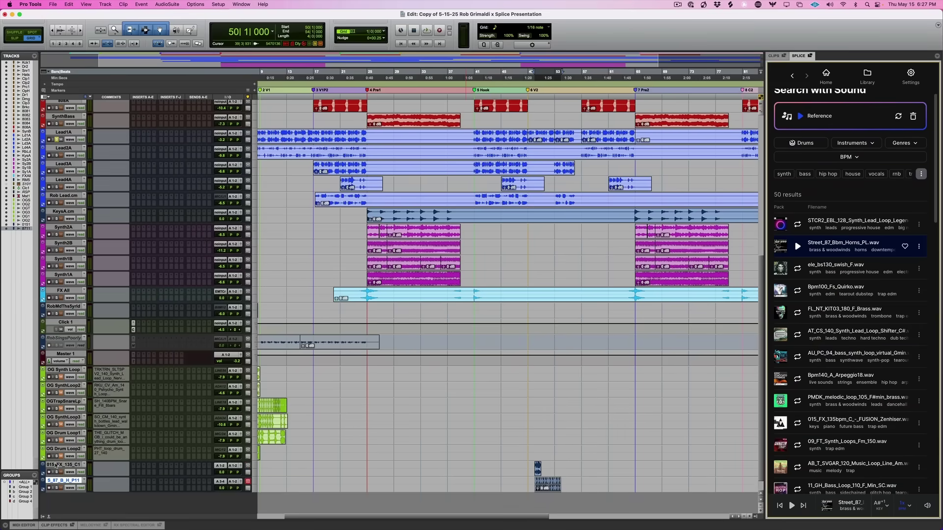
left_click_drag(56, 465, 162, 433)
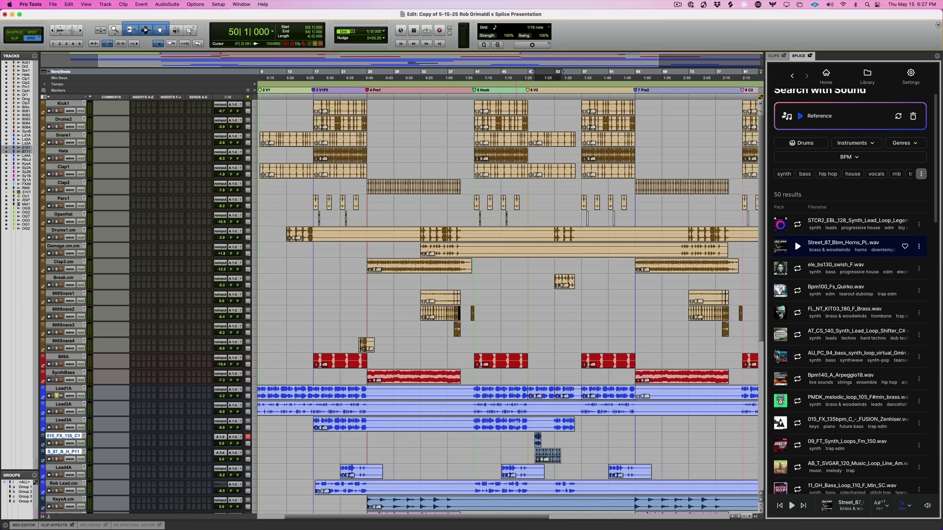
Play the arrangement from about bar 46 through the hook into the start of section V2.
left_click(517, 421)
left_click(542, 398)
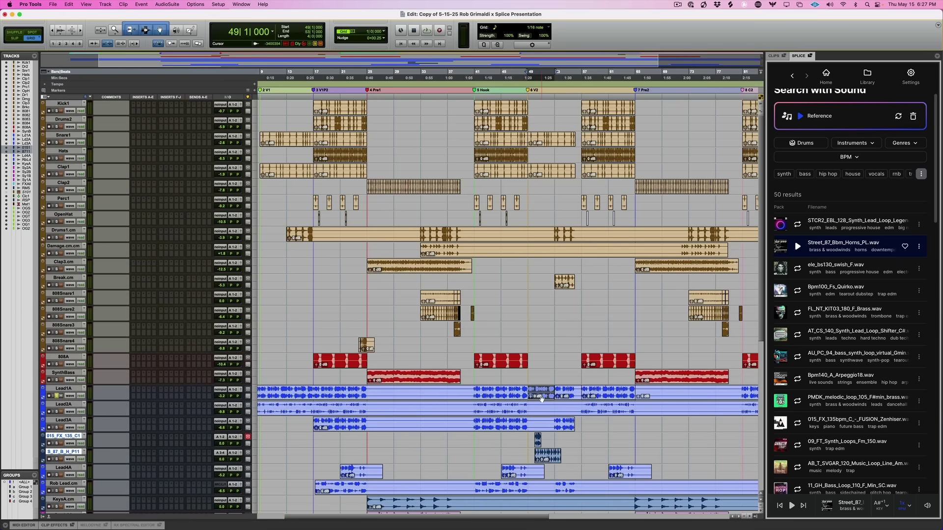
scroll(542, 399, "up", 2)
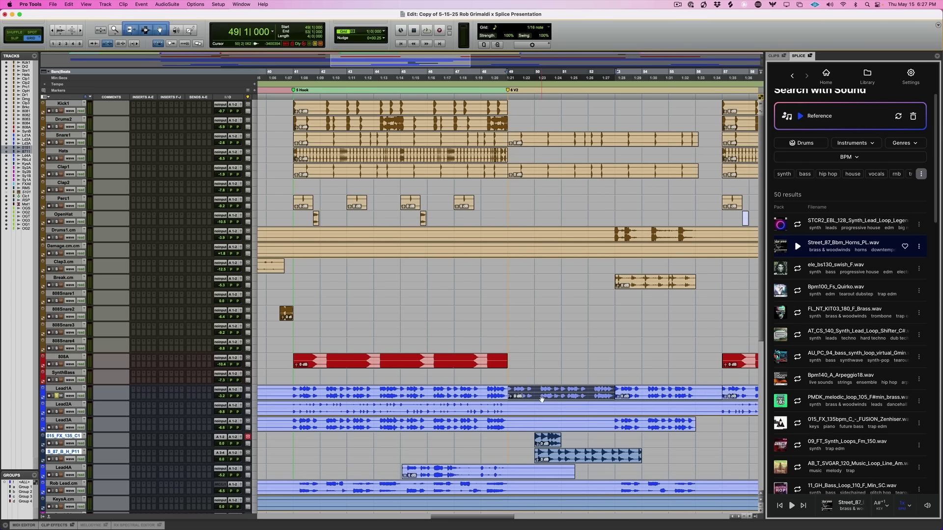
left_click(430, 400)
key("space")
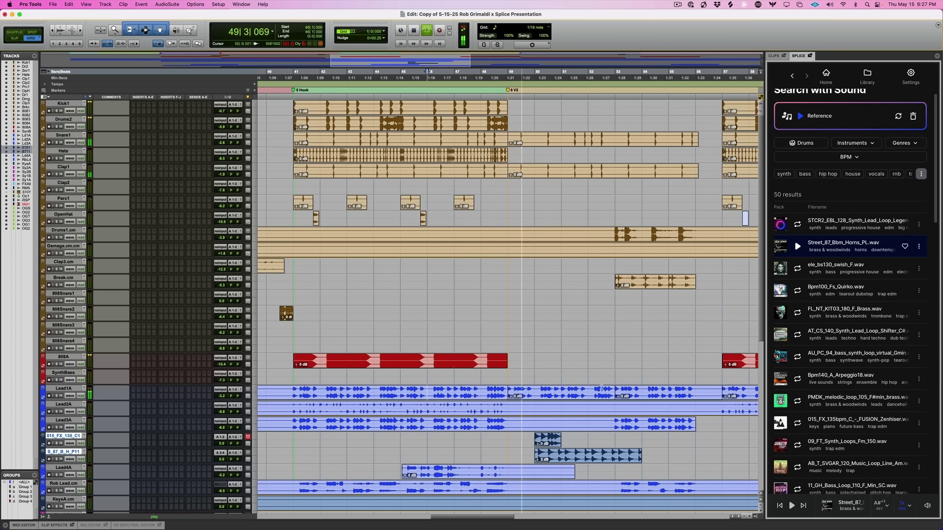
key("space")
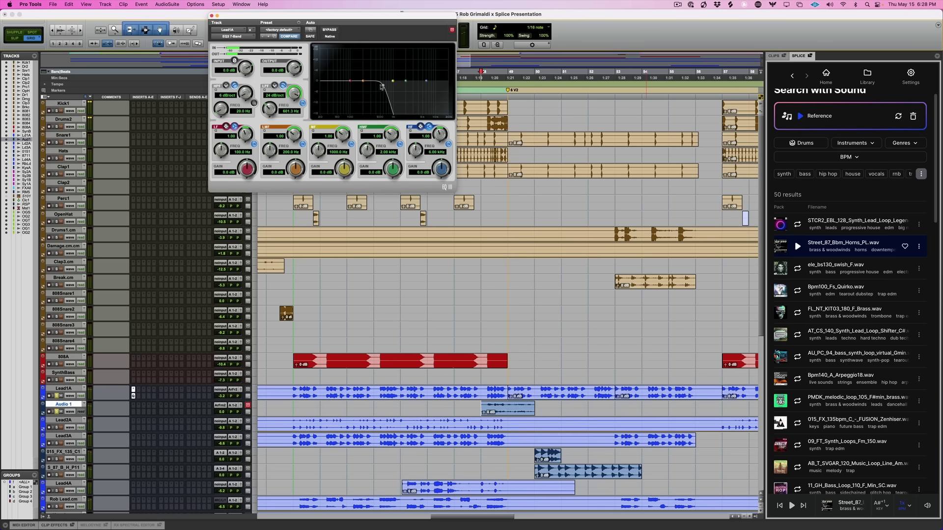
Record Lead1A onto Audio 1 from bar 48 while lowering its EQ3 low-pass filter to 120 Hz, and trim the take to bar 49.
left_click_drag(382, 87, 373, 87)
left_click(477, 408)
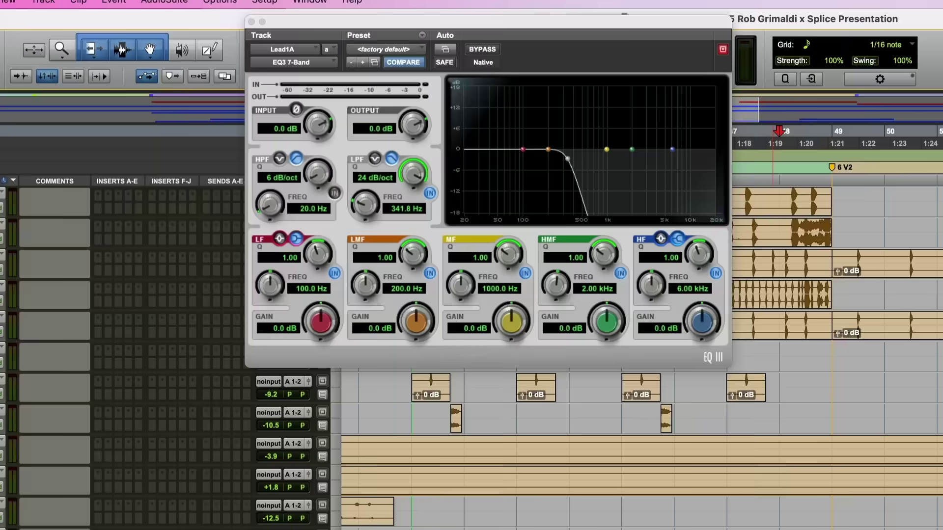
key("space")
left_click_drag(567, 158, 527, 154)
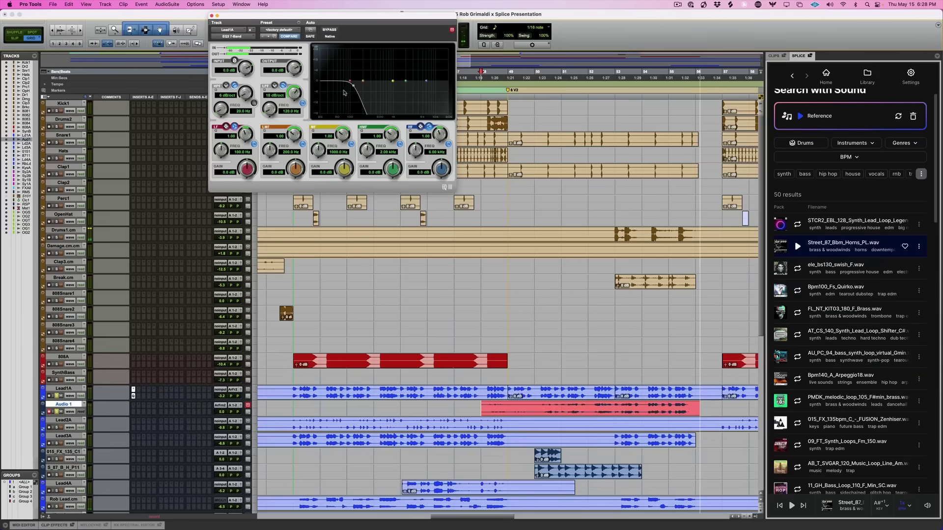
left_click(509, 405)
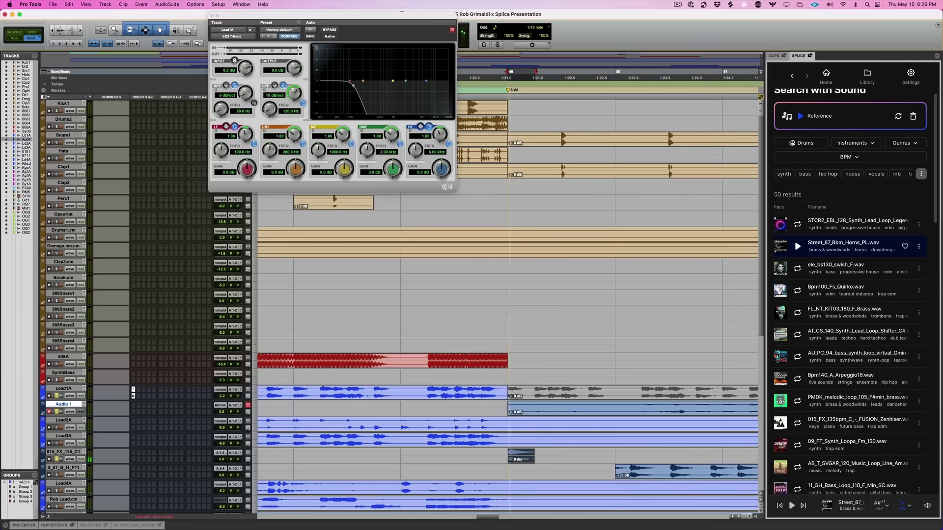
Trim the Street_87 horns clip to a single short hit and align it with the start of V2 at bar 49.
left_click(631, 472)
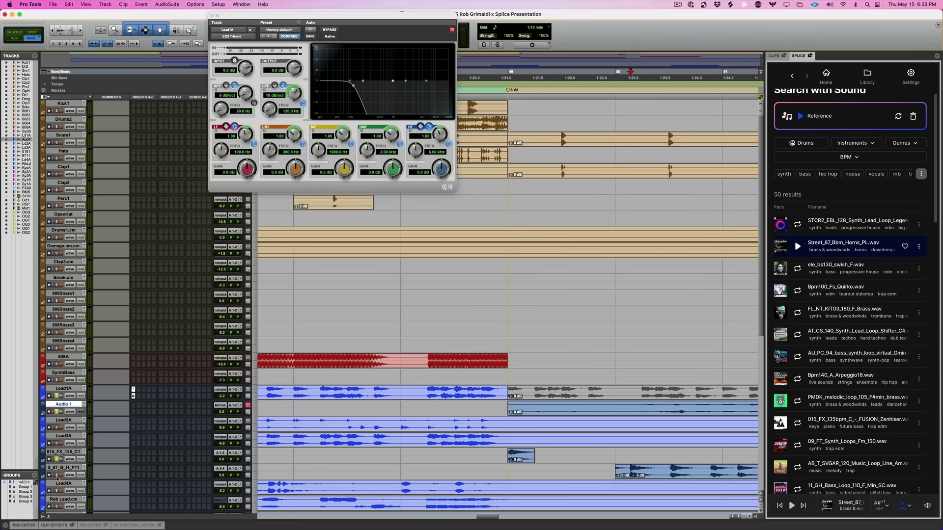
key("space")
key("space")
key("F2")
left_click(643, 475)
key("grave")
left_click_drag(647, 475, 530, 477)
left_click(690, 476)
left_click(624, 478)
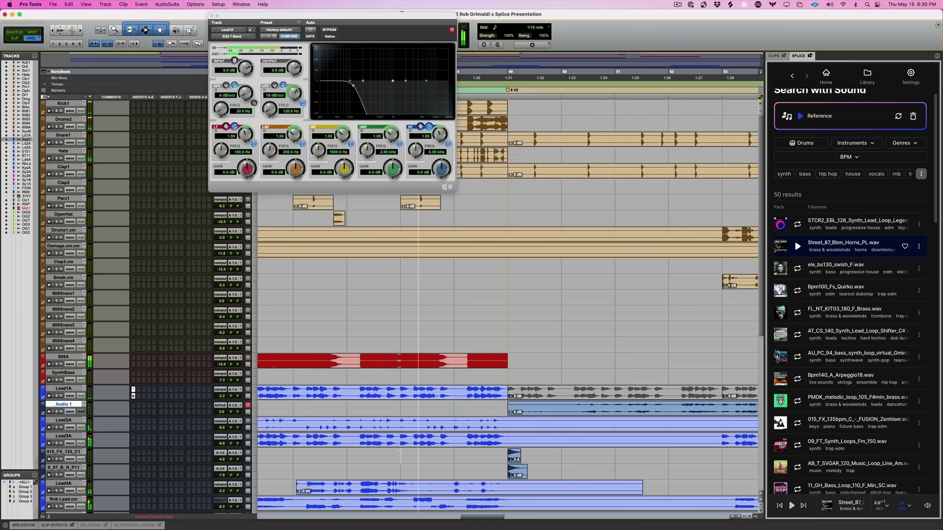
Duplicate the 015_FX and horn hits together every two bars from bar 49, placing copies at bars 51, 53 and 55.
left_click(221, 475)
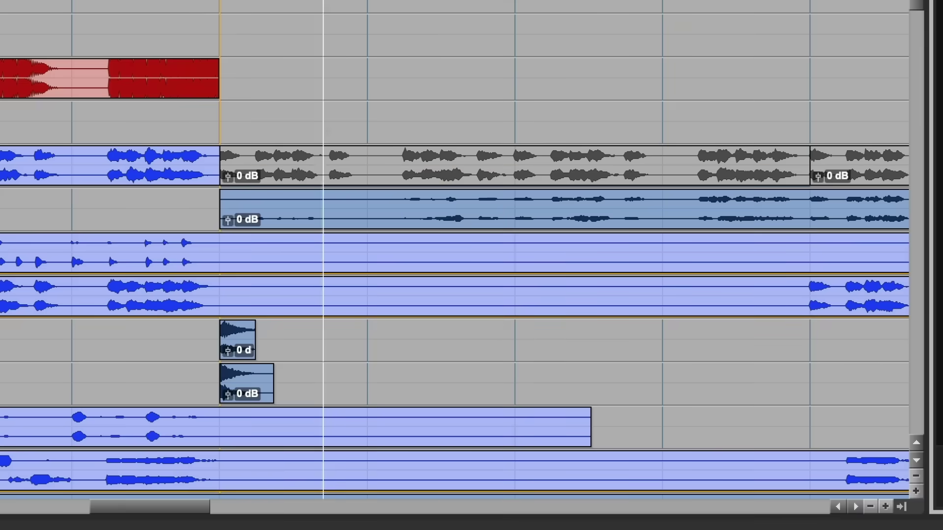
left_click_drag(510, 332, 240, 379)
key("ctrl+d")
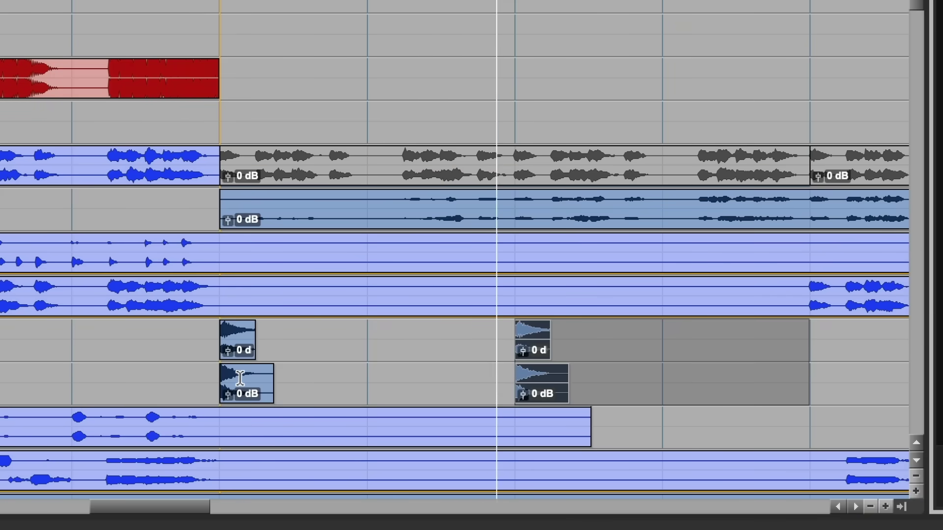
key("ctrl+bracketleft")
key("ctrl+d")
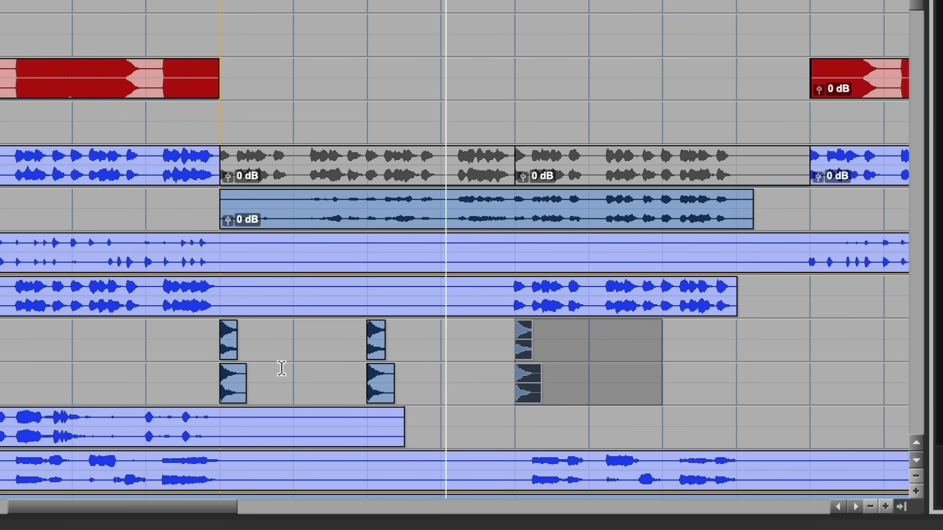
key("ctrl+d")
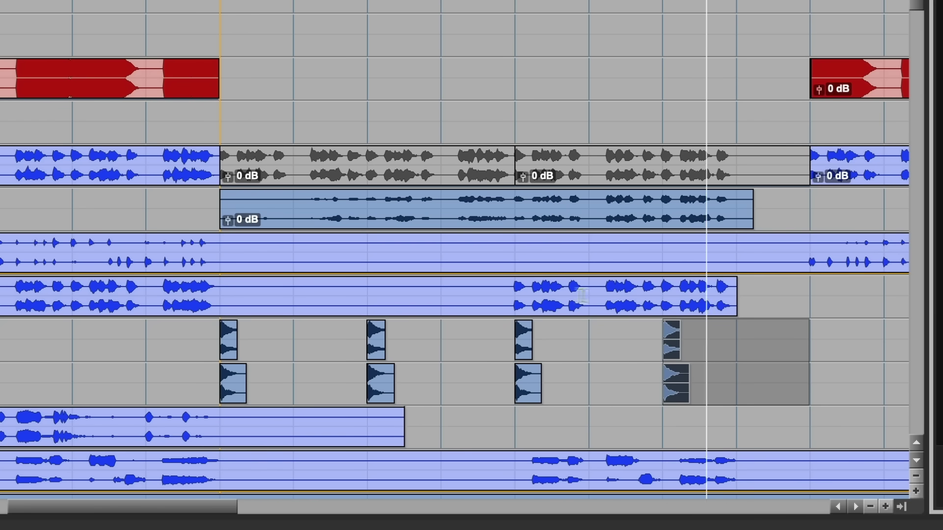
key("space")
left_click(493, 331)
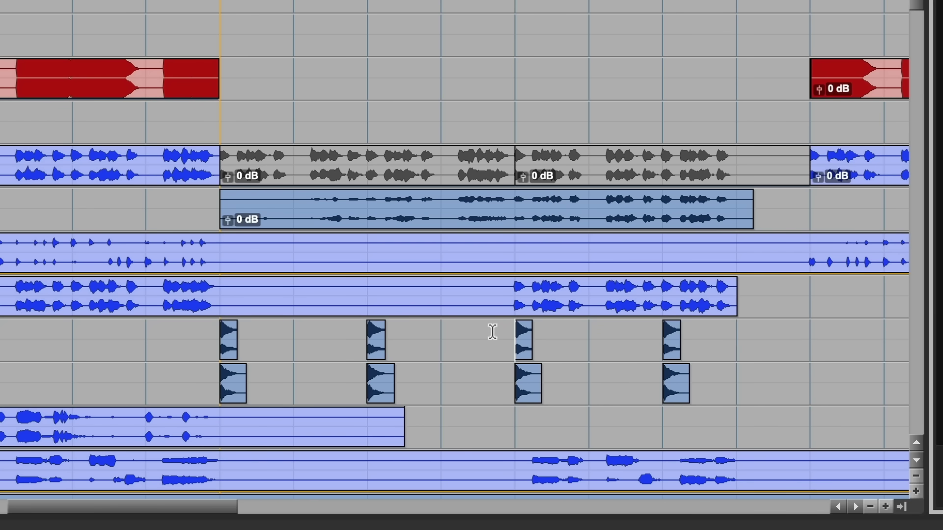
Copy the first 1/16 note of the bar 53 FX and horn hits into four back-to-back slices filling the beat before bar 53.
key("ctrl+]")
key("ctrl+]")
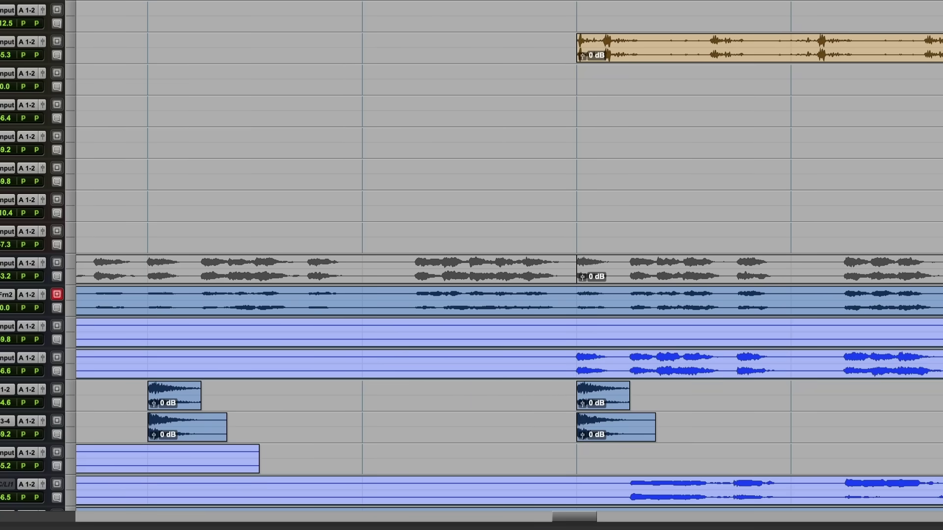
scroll(508, 265, "down", 1)
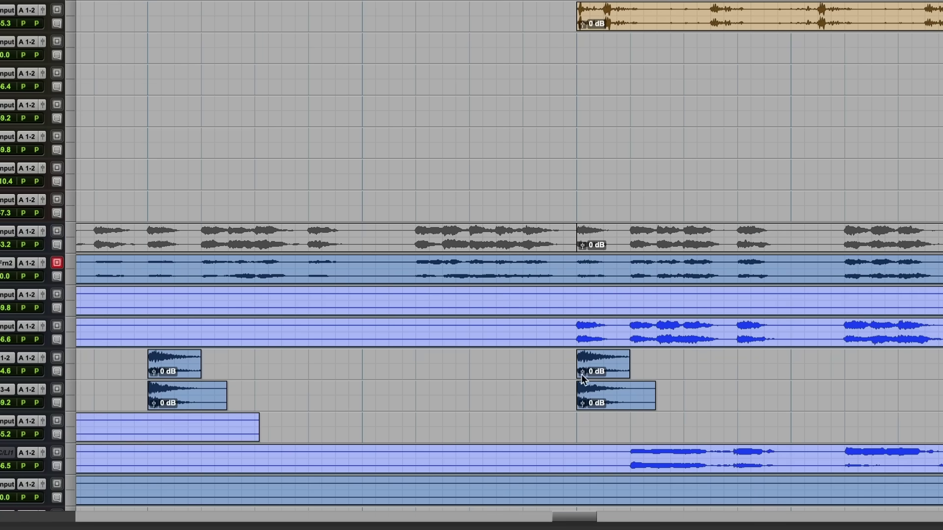
left_click_drag(583, 382, 589, 382)
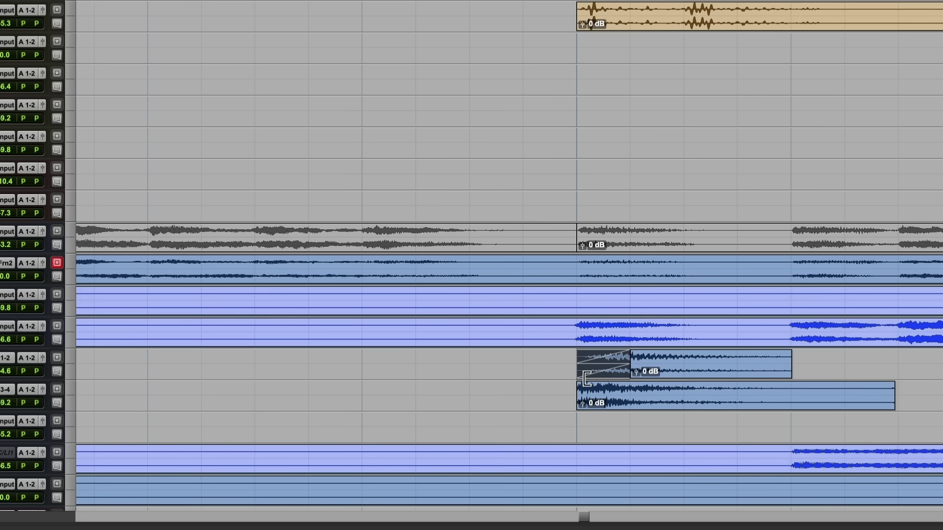
left_click(585, 378)
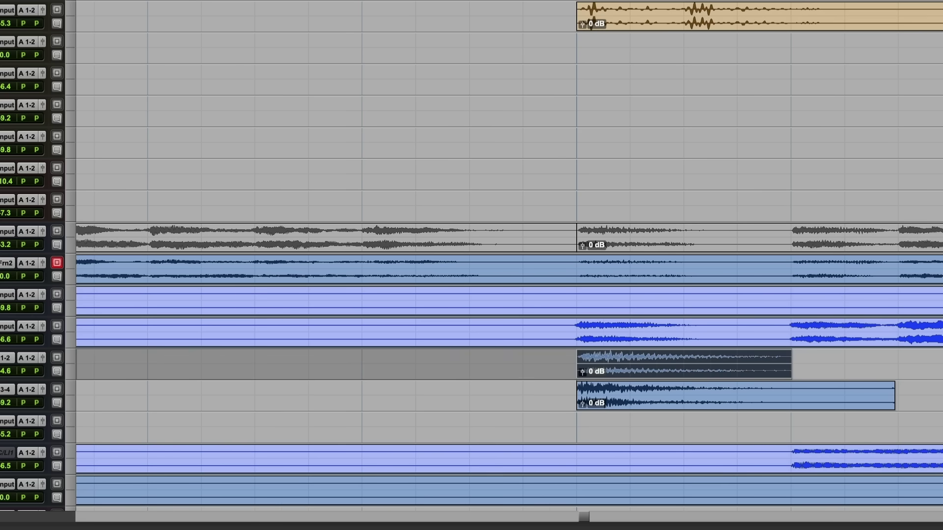
left_click_drag(612, 364, 574, 383)
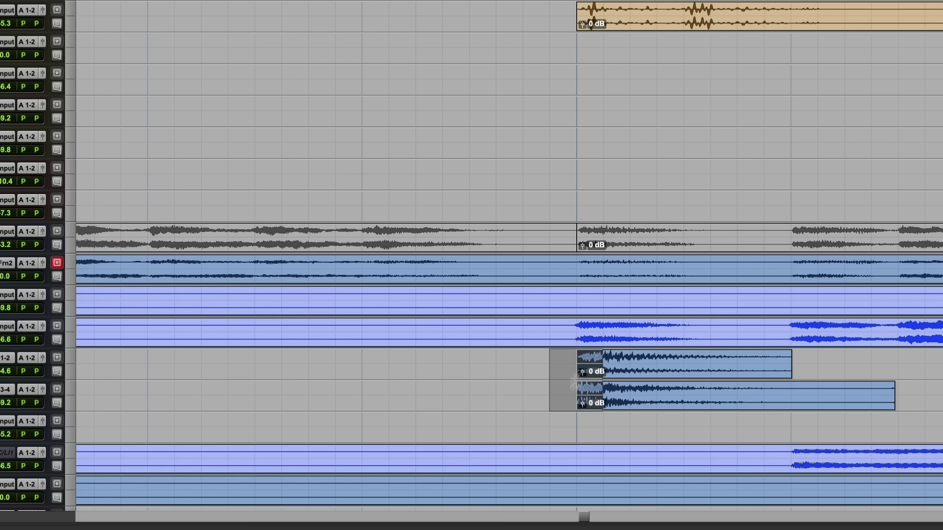
left_click_drag(637, 355, 378, 396)
key("ctrl+d")
key("ctrl+d")
key("ctrl+d")
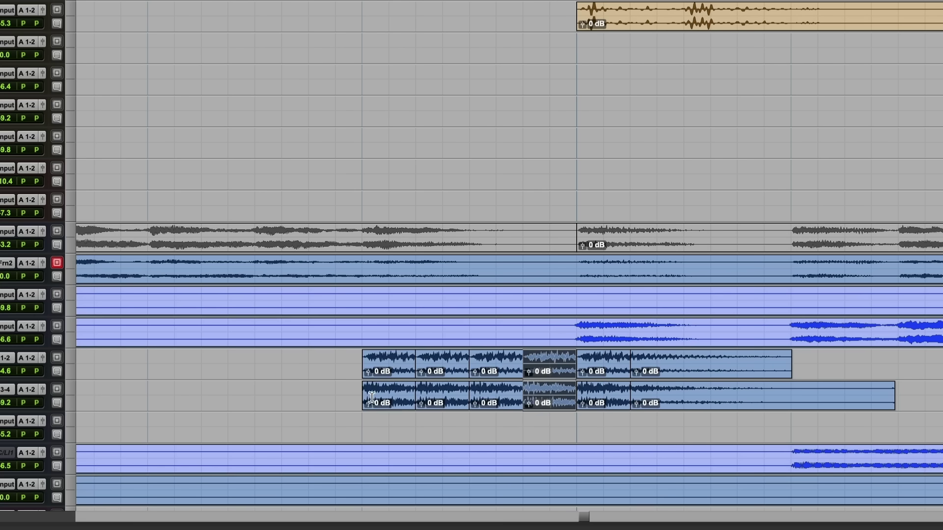
Crossfade the four slices before bar 53 on both tracks and consolidate them into one clip per track.
left_click(387, 405, "shift")
key("ctrl+f")
key("Return")
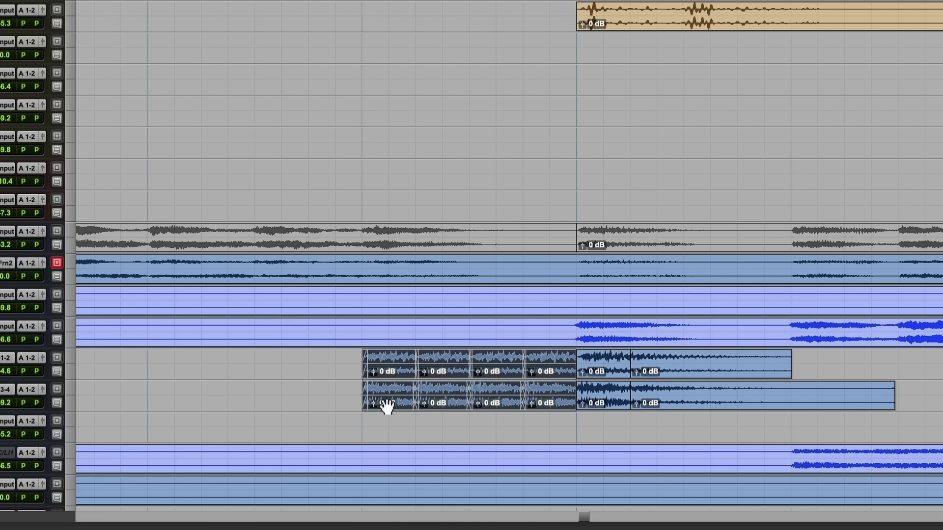
key("alt+shift+3")
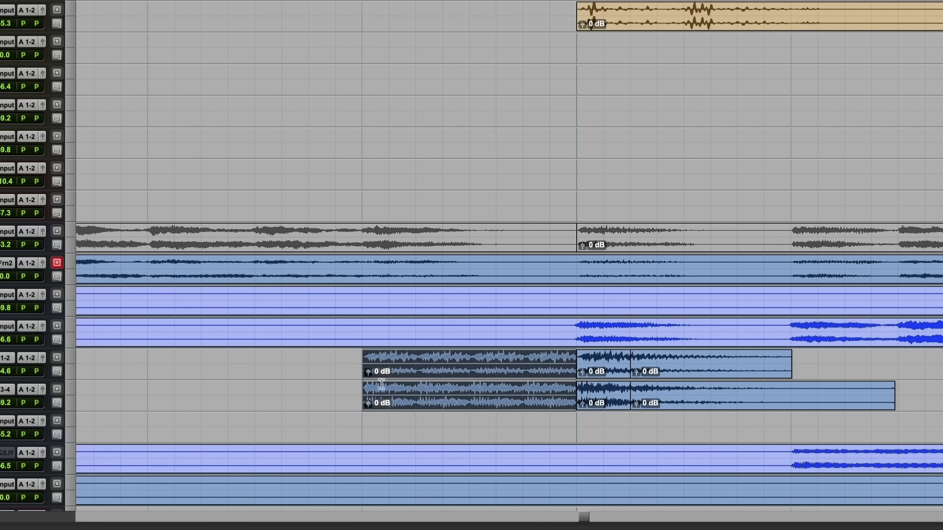
Add long fade-ins to both consolidated clips leading into bar 53, and play the section from just before bar 49.
left_click_drag(364, 387, 548, 391)
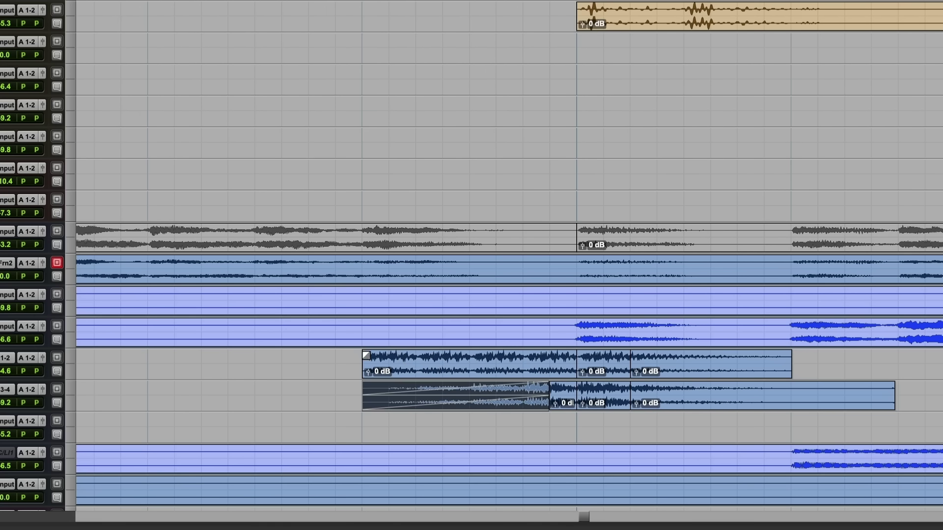
left_click_drag(366, 355, 561, 354)
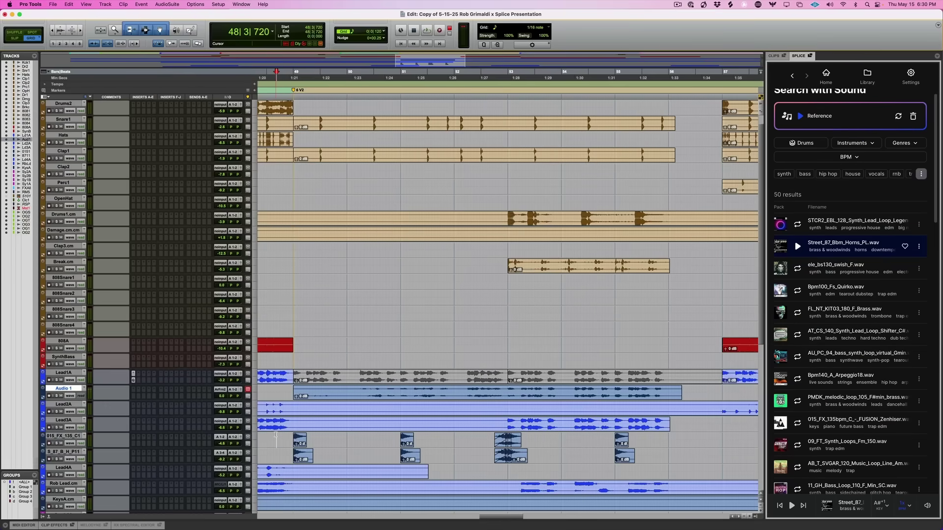
key("space")
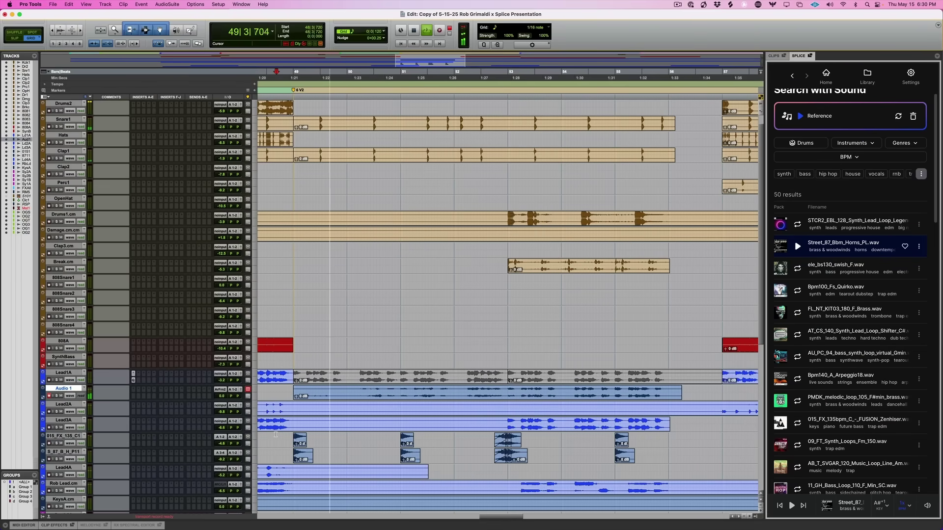
key("super+bracketleft")
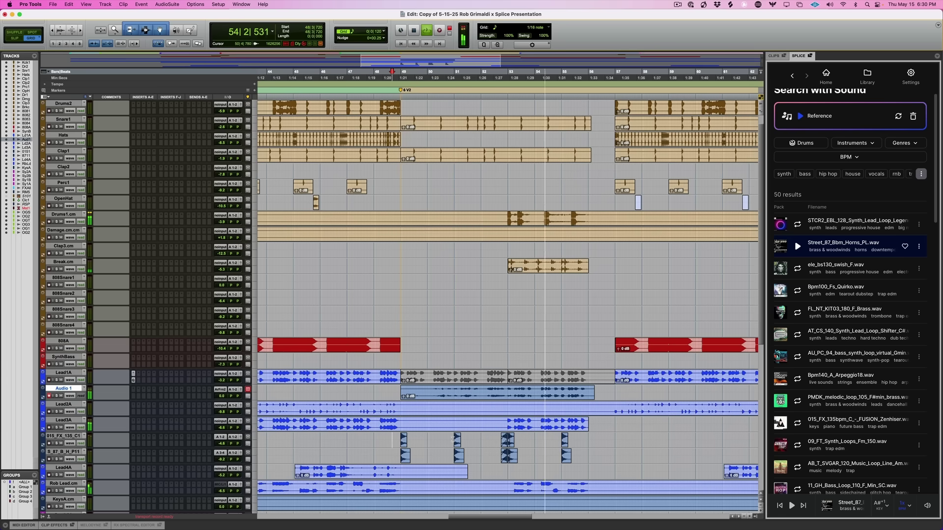
Copy the first 1/8 note of the bar 55 FX and horn hits to directly before bar 55.
left_click(563, 437)
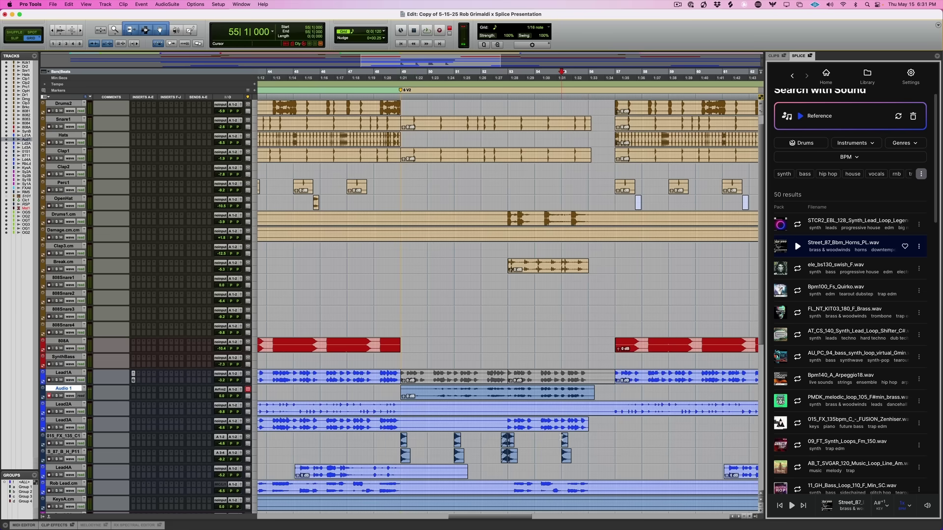
key("super+bracketright")
key("super+bracketright")
key("super+bracketright")
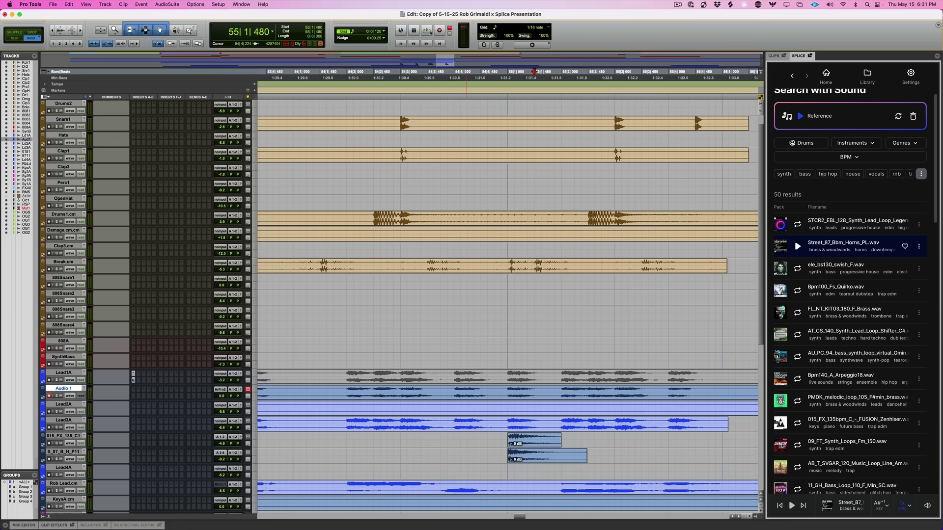
left_click(372, 34)
left_click(395, 20)
key("alt+shift+Tab")
key("super+e")
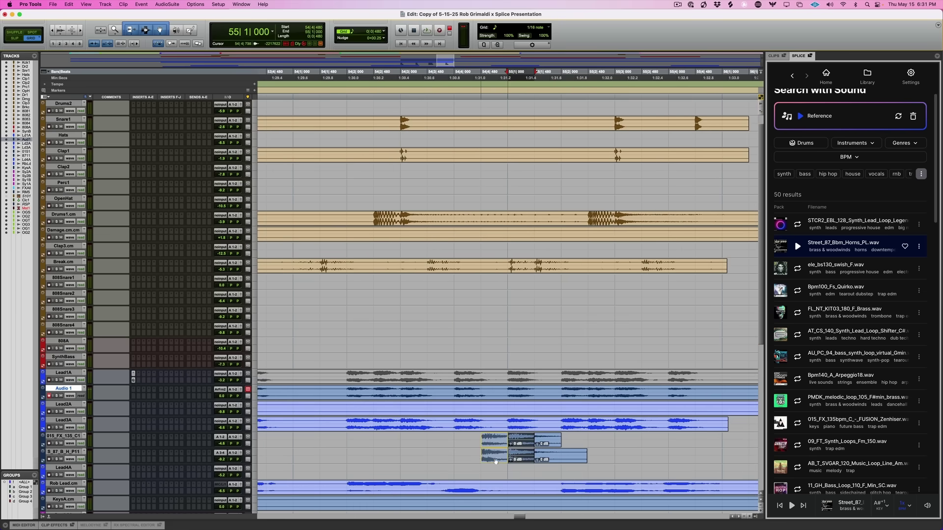
left_click(495, 461)
Play the bar 55 pickup from beat 3 of bar 54, and extend the slices back to beat 4 of that bar.
left_click(398, 445)
key("space")
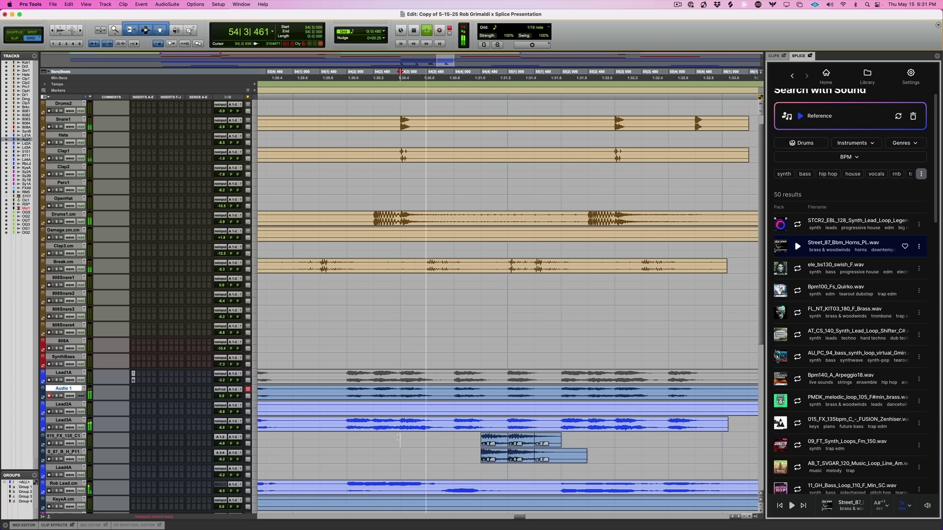
key("space")
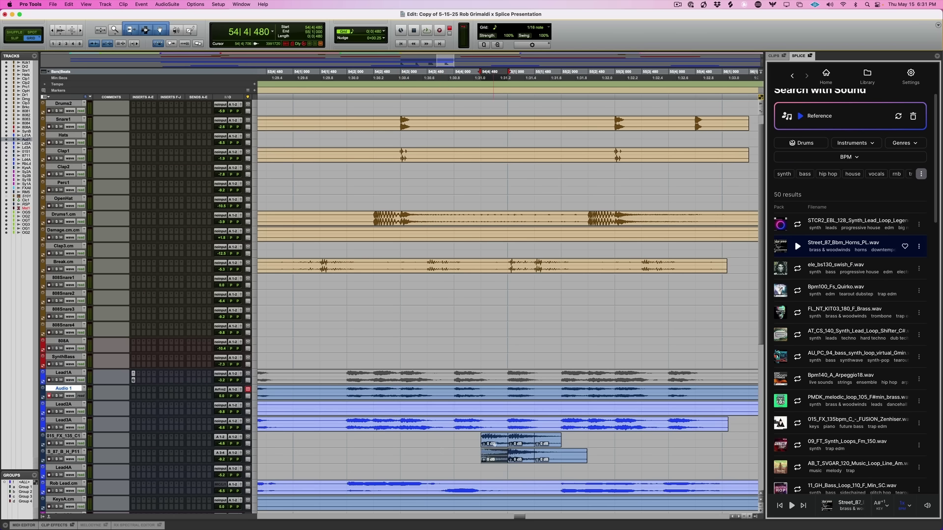
key("Delete")
left_click(479, 441)
key("super+s")
Pitch the FX and horn slices before bar 55 down 2 semitones with the AudioSuite Pitch II processor.
left_click(166, 4)
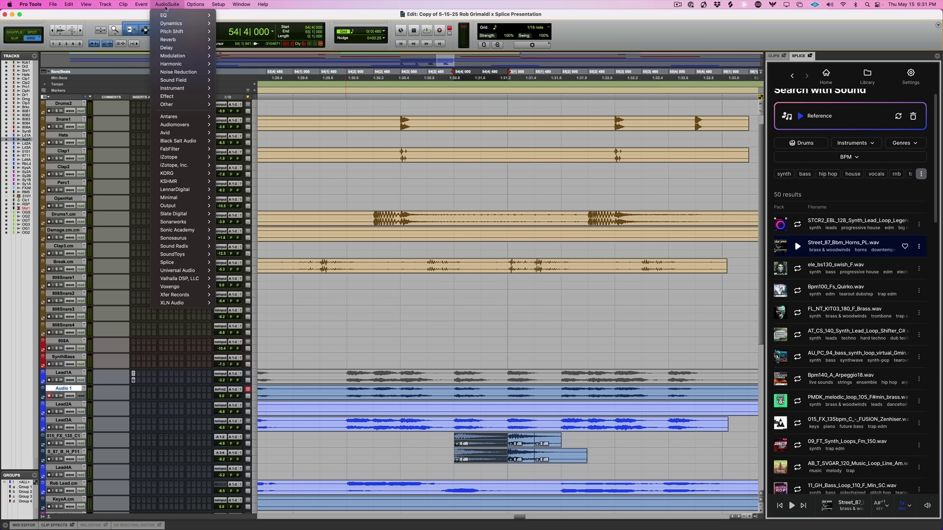
mouse_move(187, 31)
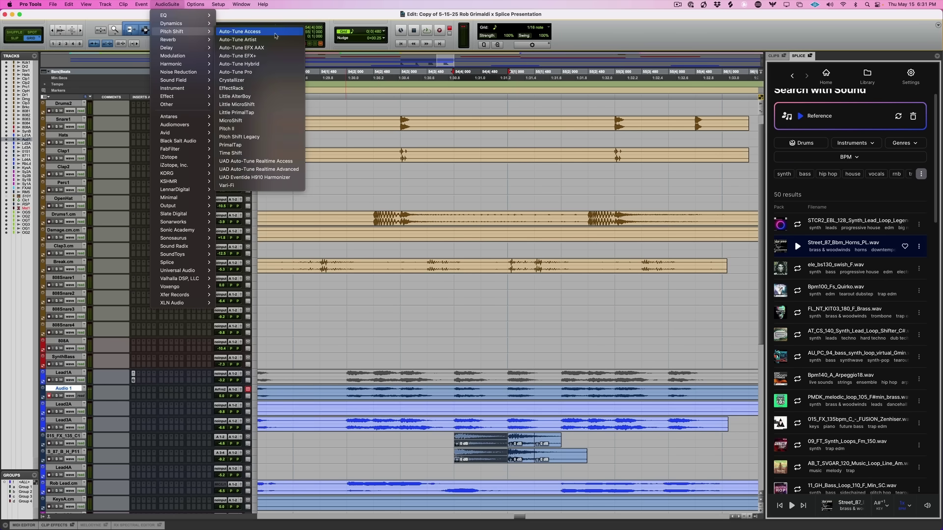
left_click(278, 128)
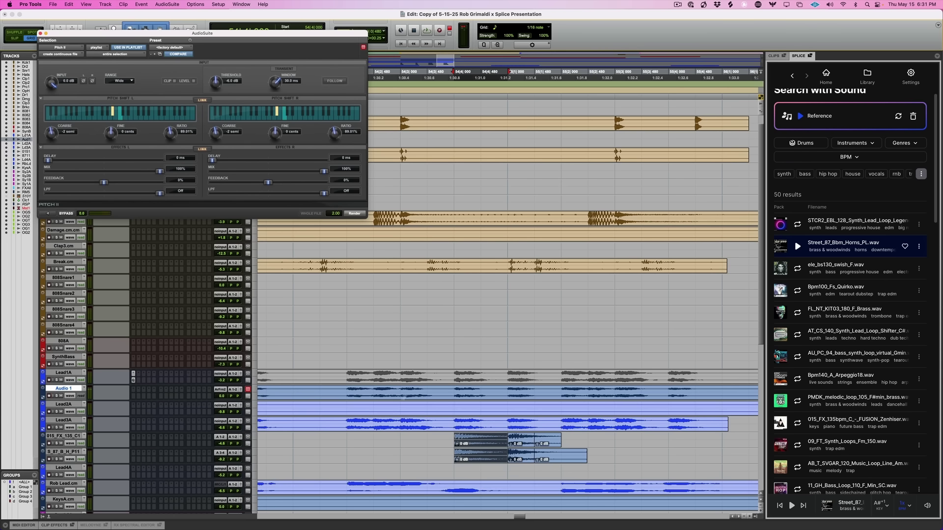
Play the arrangement from just before bar 49 to check the edited hits across section V2.
key("super+bracketleft")
key("super+bracketleft")
key("super+bracketleft")
left_click(339, 436)
key("space")
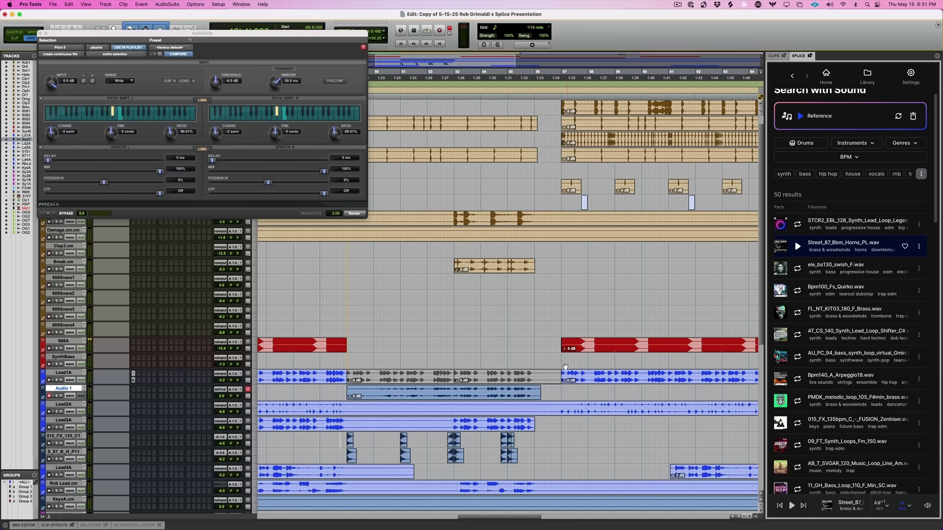
Audition the PMDK_melodic_loop_105, 015_FX_135bpm and 09_FT_Synth_Loops_Fm_150 search results in Splice against the hook at bar 57.
left_click(572, 378)
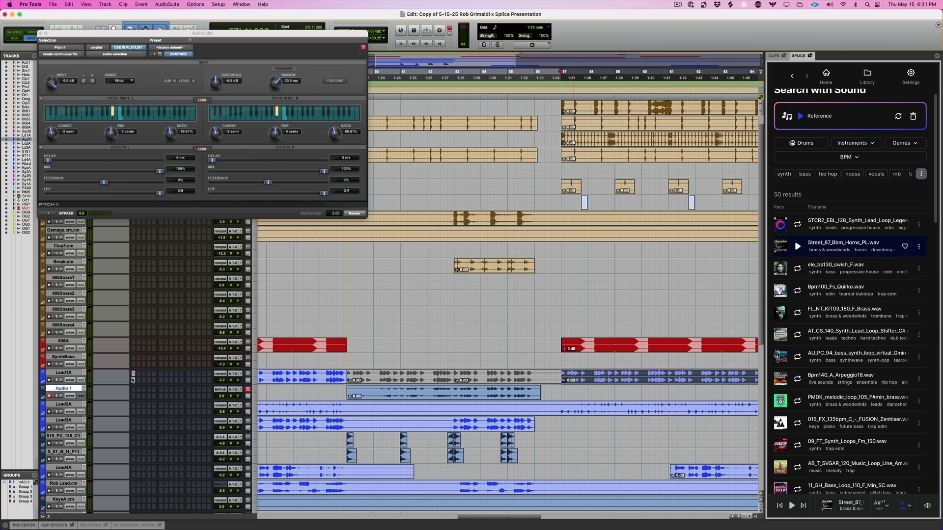
scroll(820, 334, "down", 1)
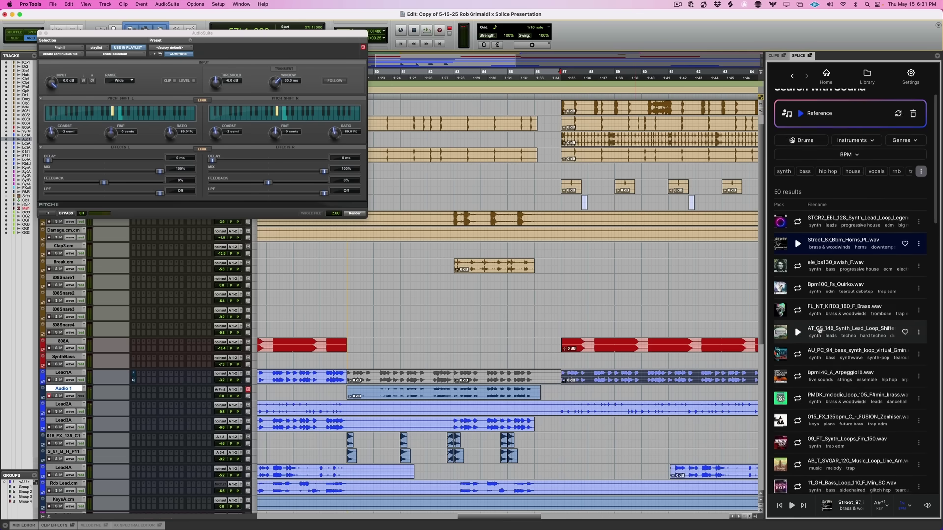
scroll(820, 333, "down", 4)
left_click(797, 366)
key("Down")
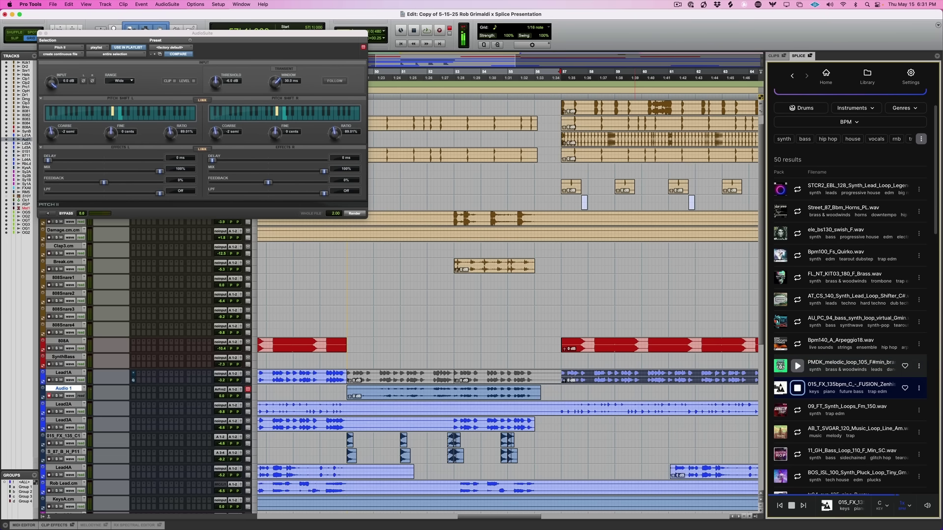
key("Down")
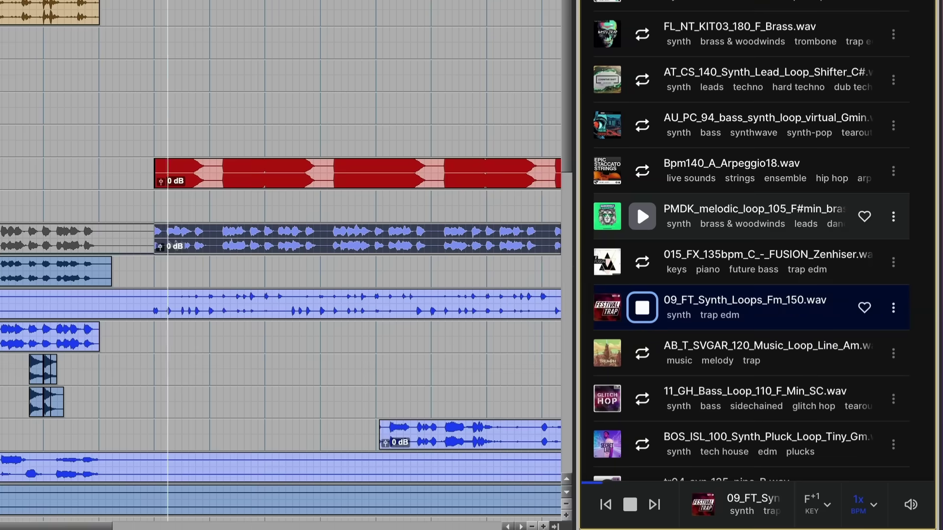
left_click(643, 306)
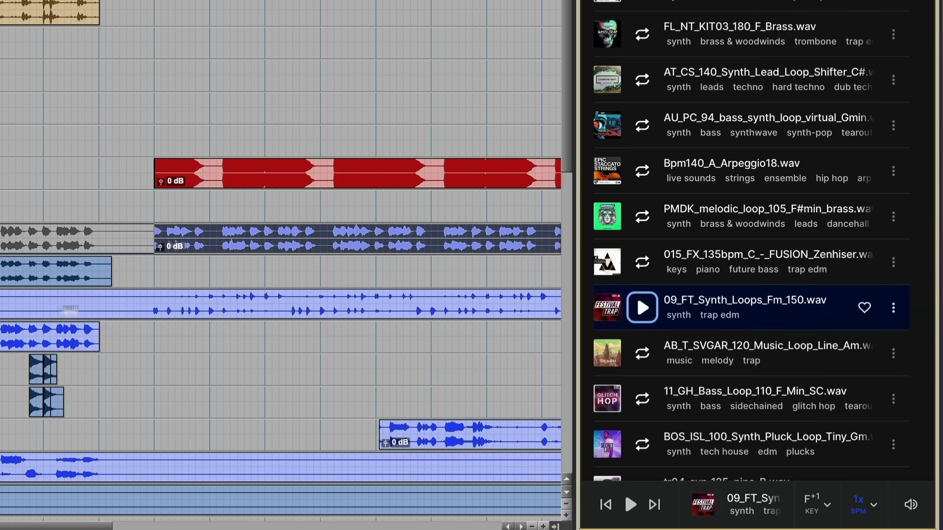
Import 09_FT_Synth_Loops_Fm_150.wav from Splice onto a new track below Audio 1 and align the loop with bar 49.
scroll(280, 256, "down", 15)
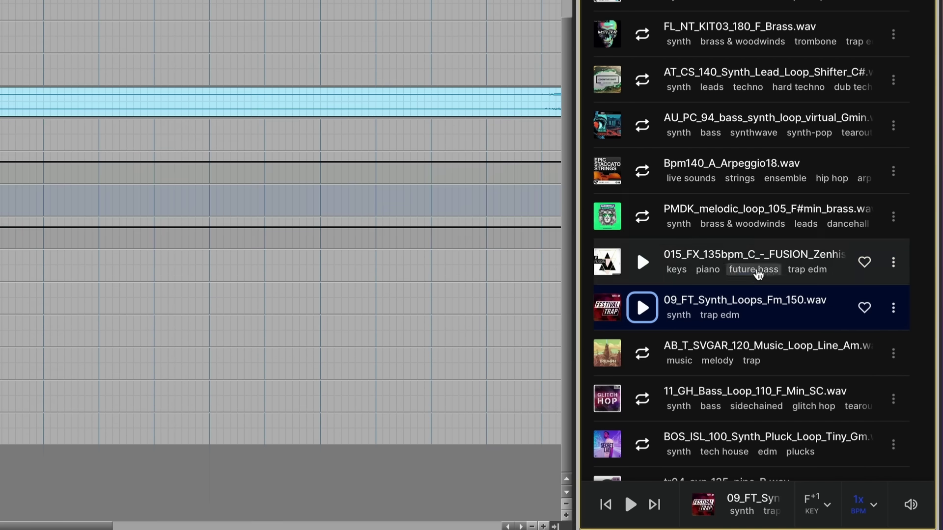
scroll(697, 295, "down", 1)
left_click_drag(705, 295, 216, 484)
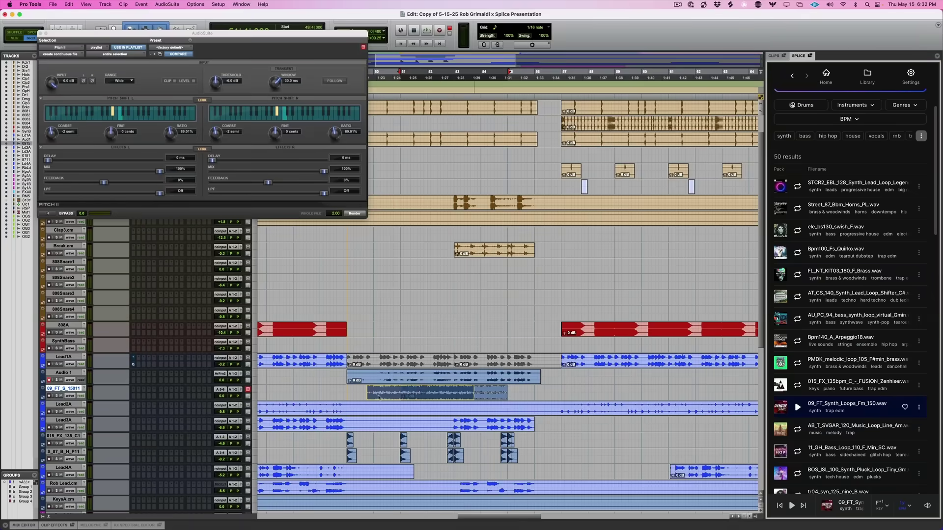
left_click_drag(379, 397, 364, 399)
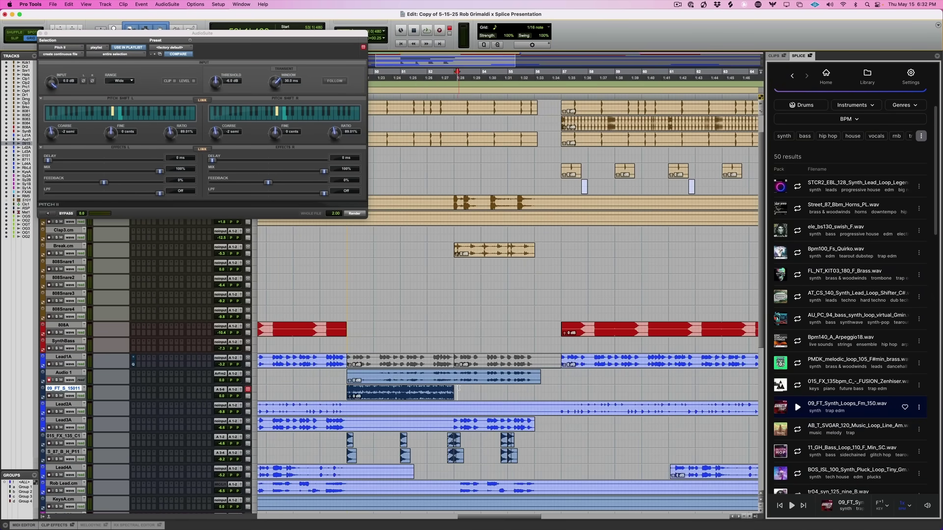
Solo the new 09_FT synth loop track and play its clip from bar 49.
scroll(460, 386, "left", 3)
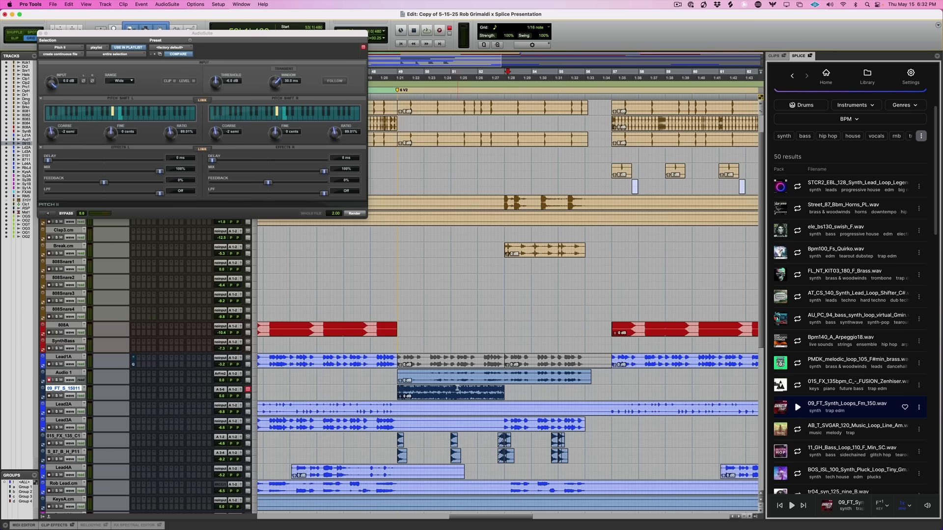
left_click(449, 392)
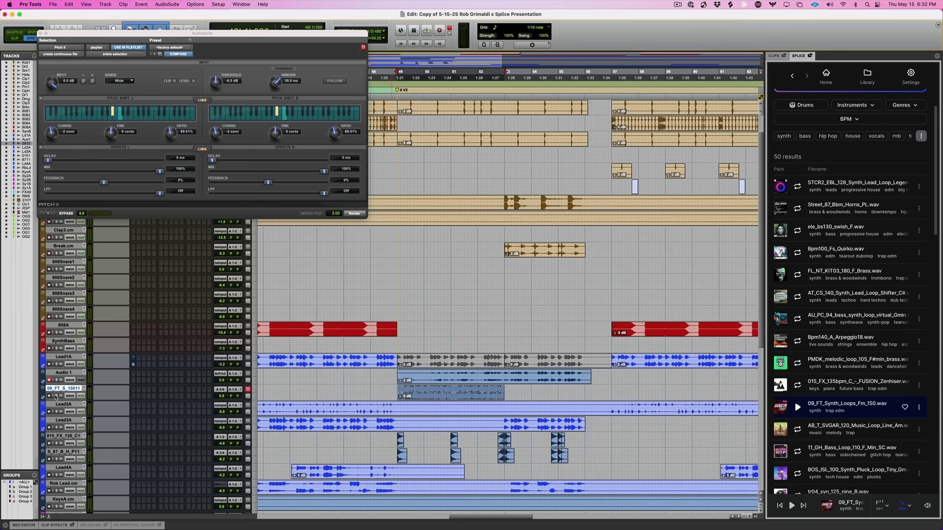
key("space")
key("super+bracketright")
key("super+bracketright")
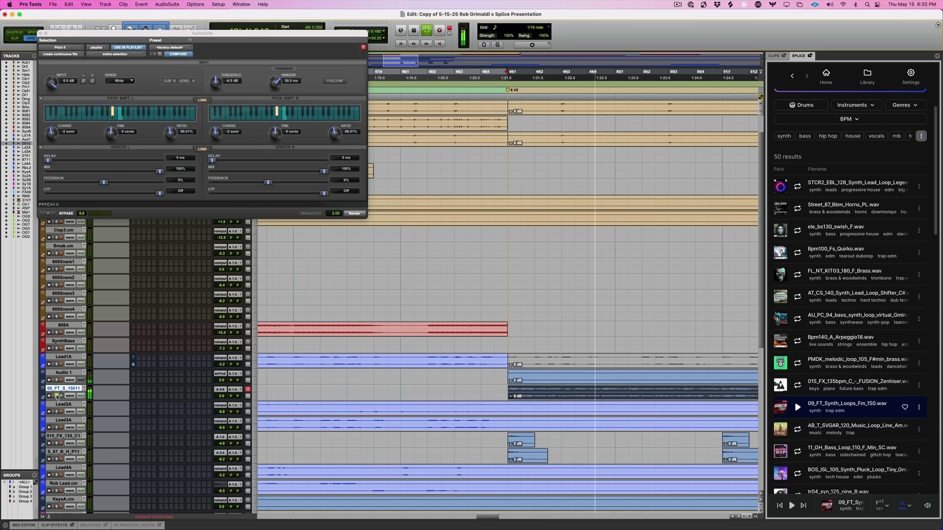
Play the synth loop from bar 50, then select the whole clip and replay it from bar 49.
left_click(615, 387)
key("super+bracketleft")
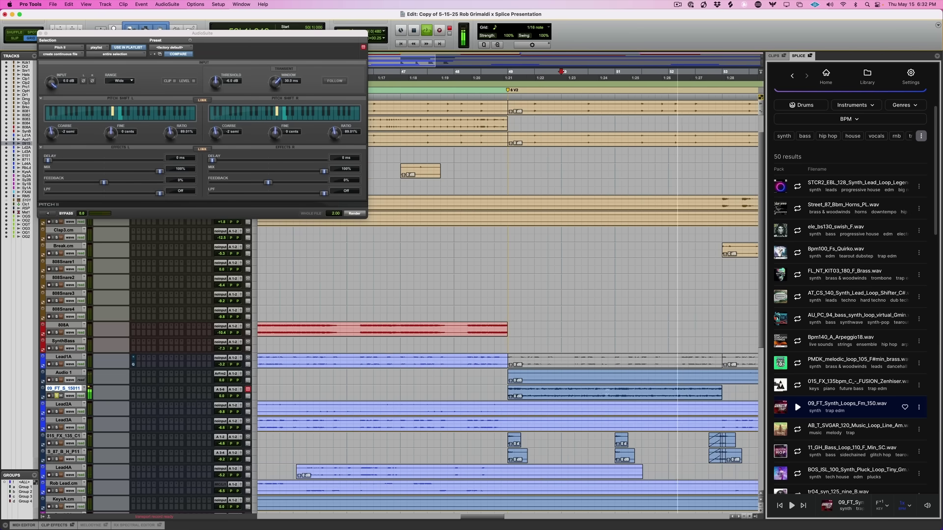
key("space")
left_click(572, 394, "shift")
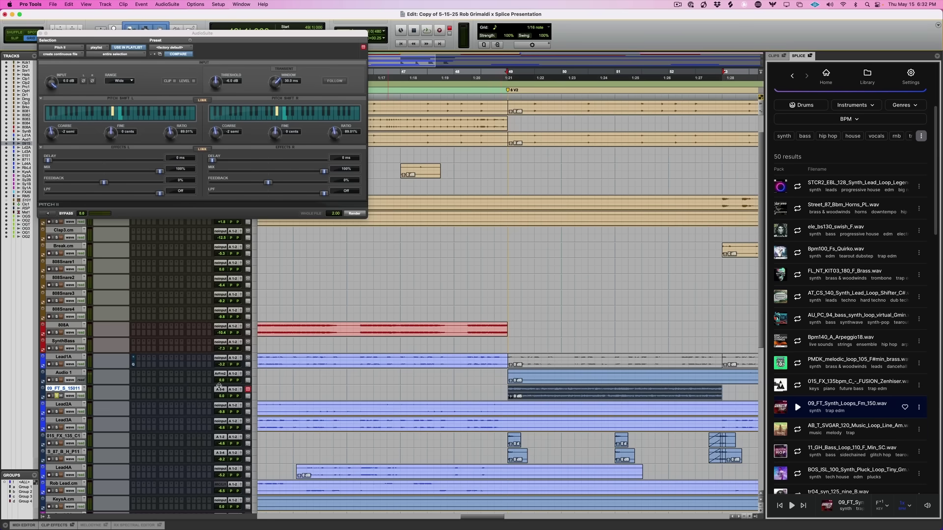
key("space")
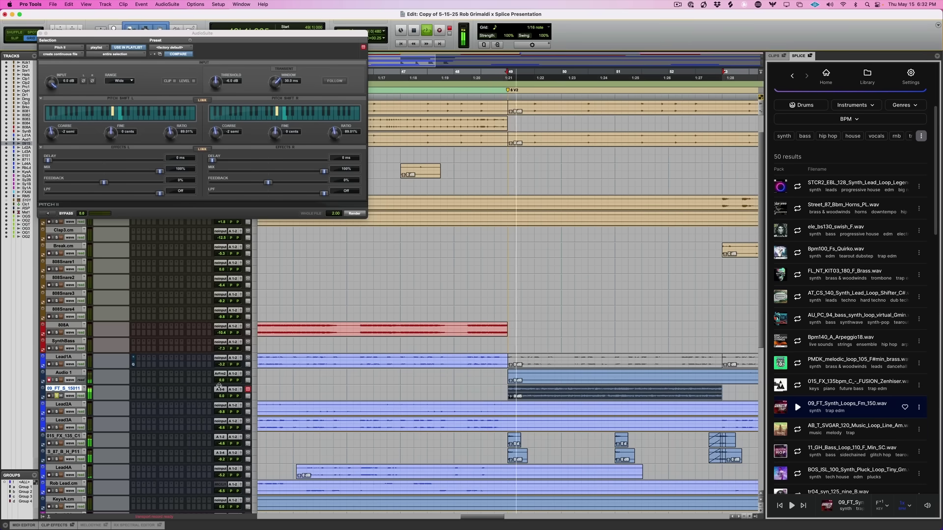
Separate bar 50 of the 09_FT synth loop and delete it, then select the loop's clip at bar 49.
left_click(561, 391)
left_click_drag(560, 391, 614, 395)
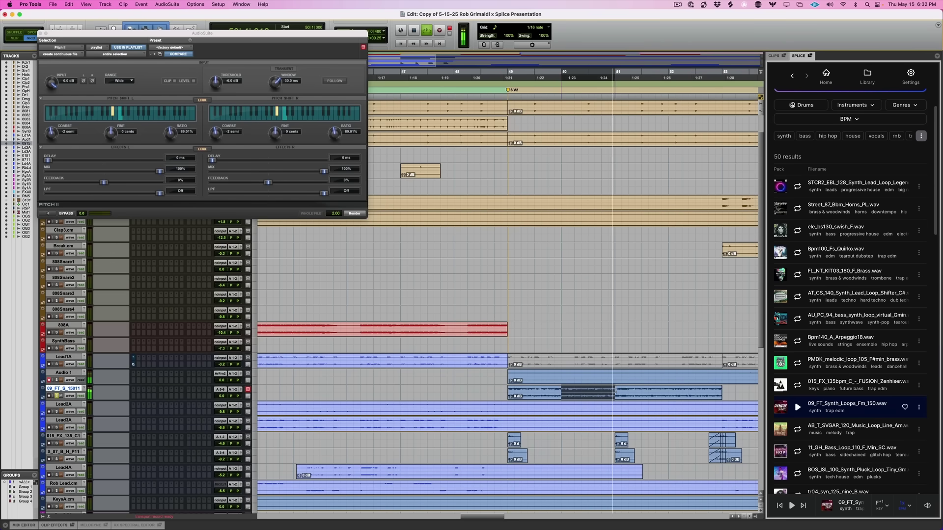
key("b")
left_click(544, 399)
key("Delete")
key("super+bracketleft")
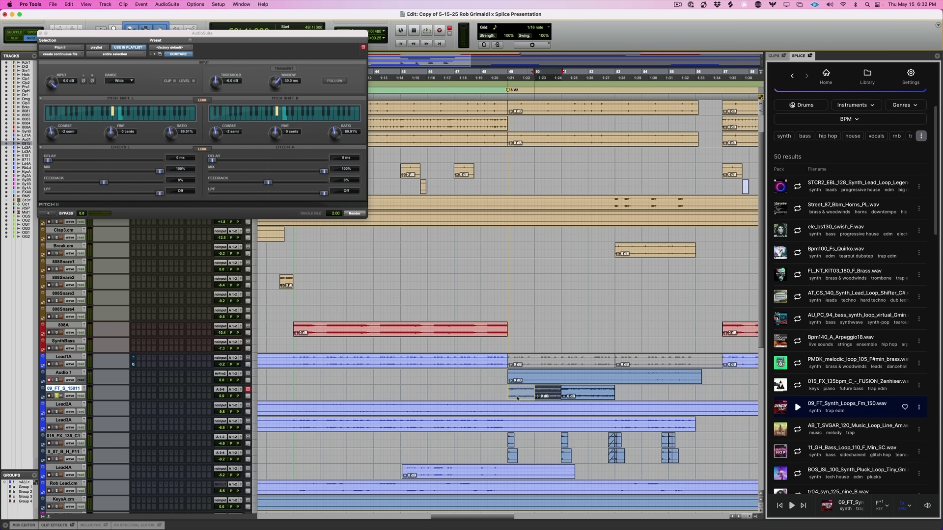
left_click_drag(517, 398, 517, 398)
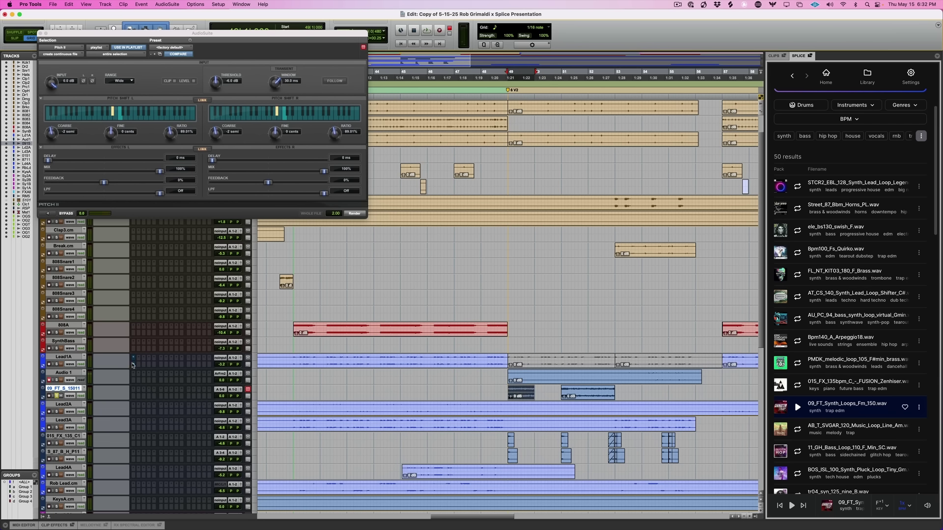
Insert a 7-band EQ on the 09_FT track, low-pass it at about 550 Hz with 18 dB/oct, and play from just before bar 49.
left_click(132, 396)
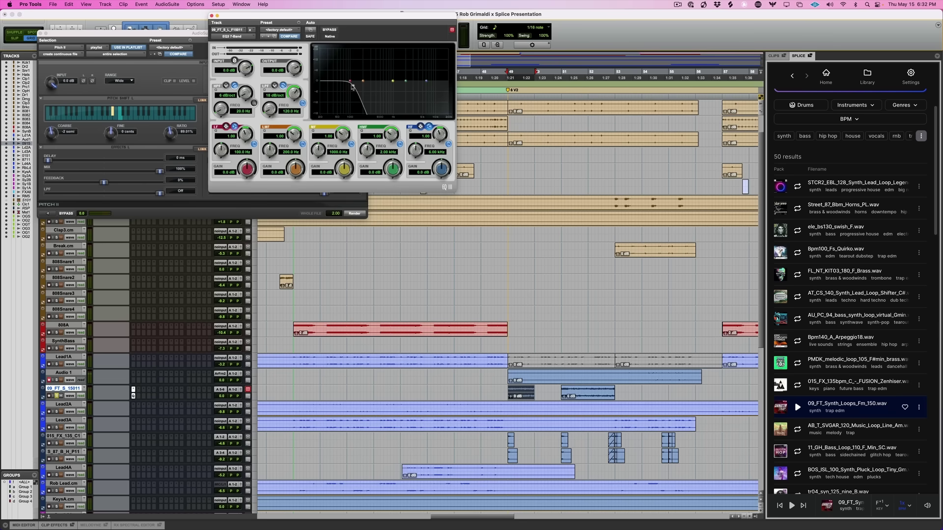
left_click(501, 395)
key("space")
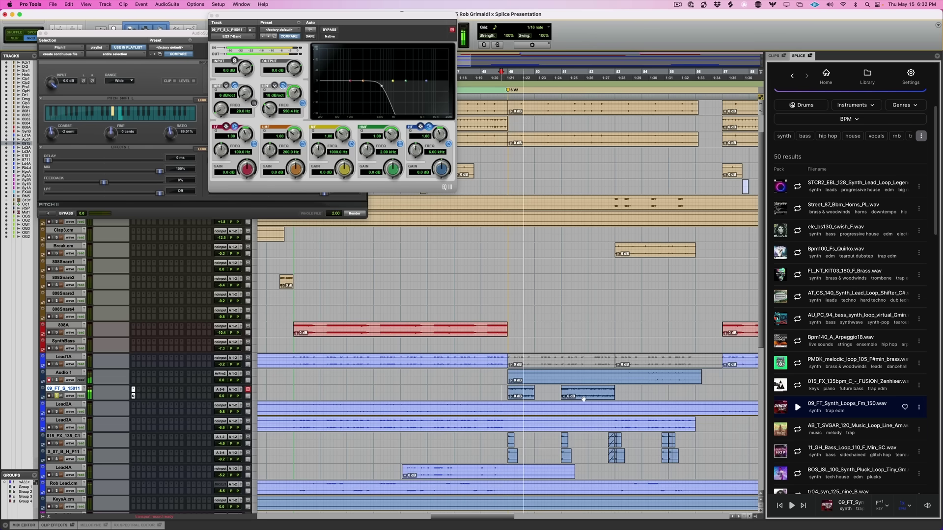
Delete the remaining synth loop clip that starts at bar 51 on the 09_FT track.
left_click(584, 396)
key("Delete")
key("super+bracketleft")
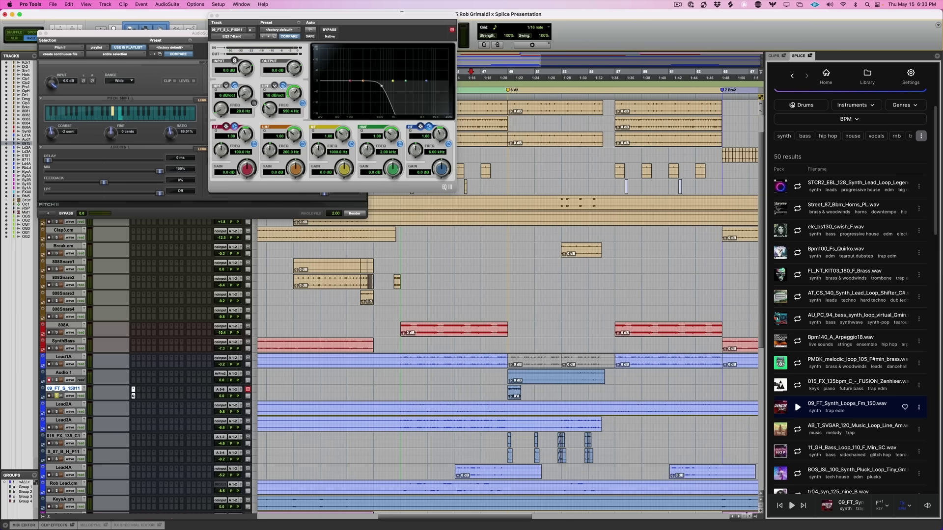
Select bars 49 to 51 on the 09_FT track and duplicate them three times, through bar 57.
key("super+bracketright")
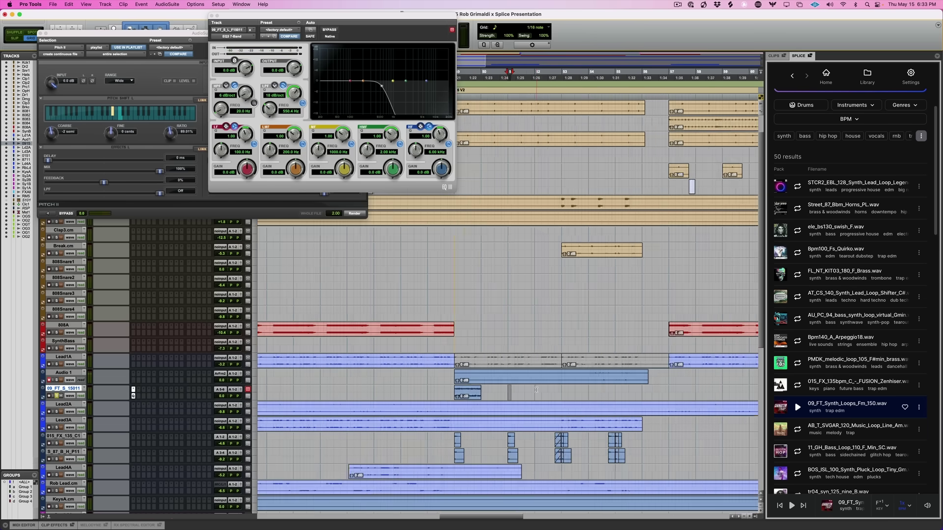
key("super+bracketright")
left_click_drag(511, 390, 396, 395)
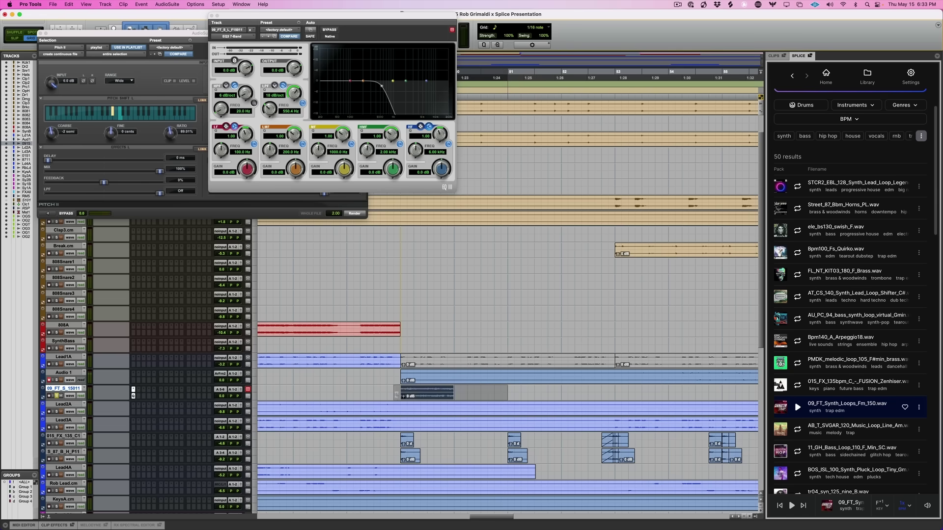
key("super+d")
key("super+bracketleft")
key("super+d")
key("super+d")
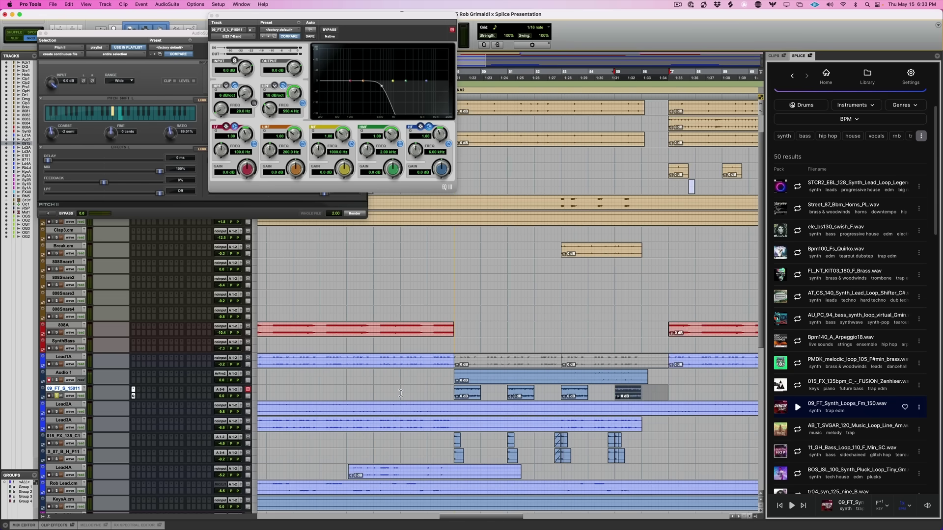
Play the song from bar 47 and lower the EQ's low-pass frequency on the 09_FT track to about 309 Hz.
left_click(397, 393)
key("space")
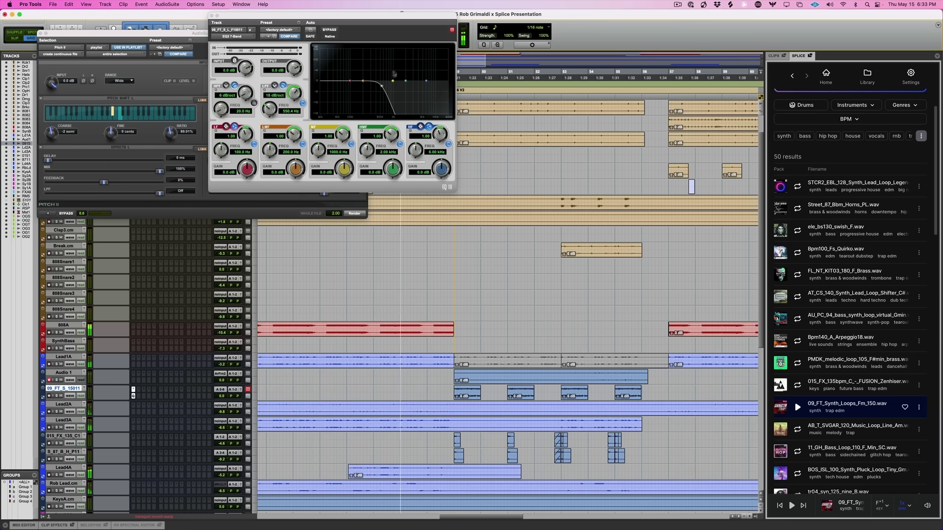
left_click_drag(381, 86, 372, 89)
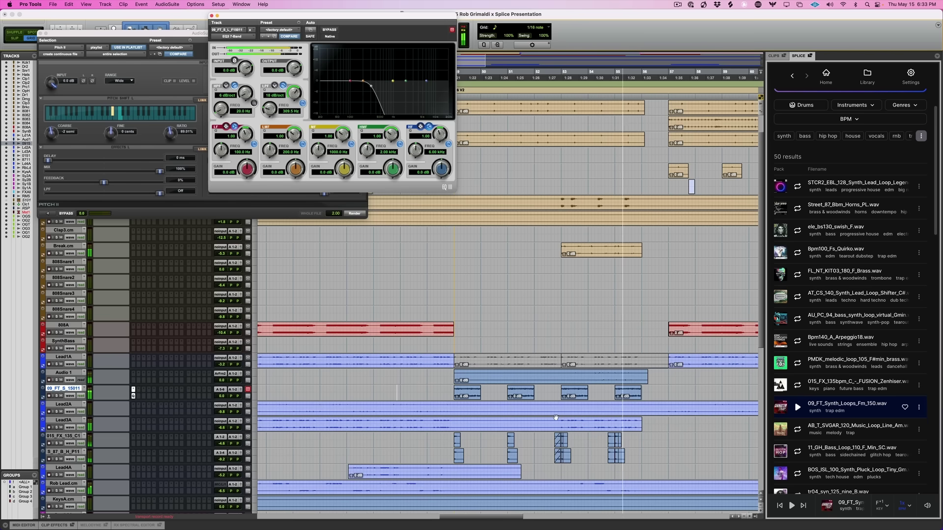
key("space")
Extend the bar 53 synth clip to meet the clip at bar 55 and play from just before bar 53.
left_click(583, 389)
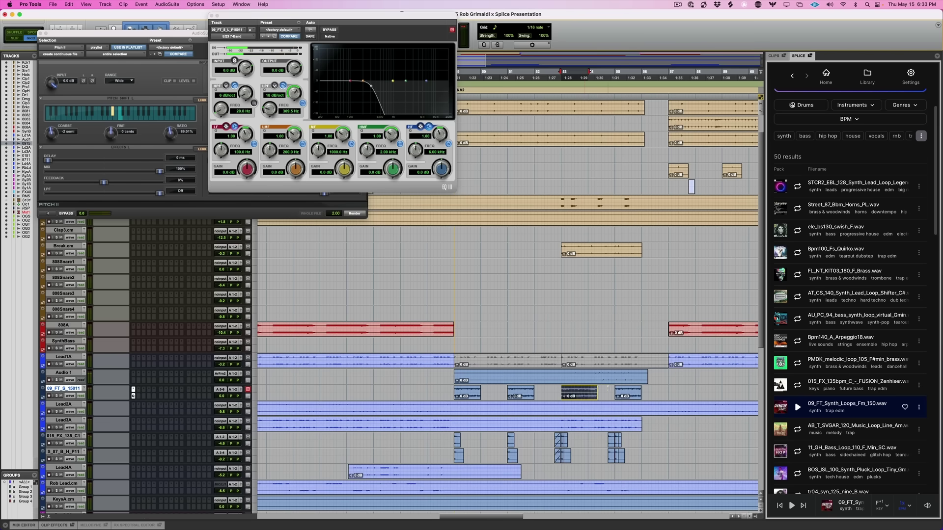
left_click(556, 392)
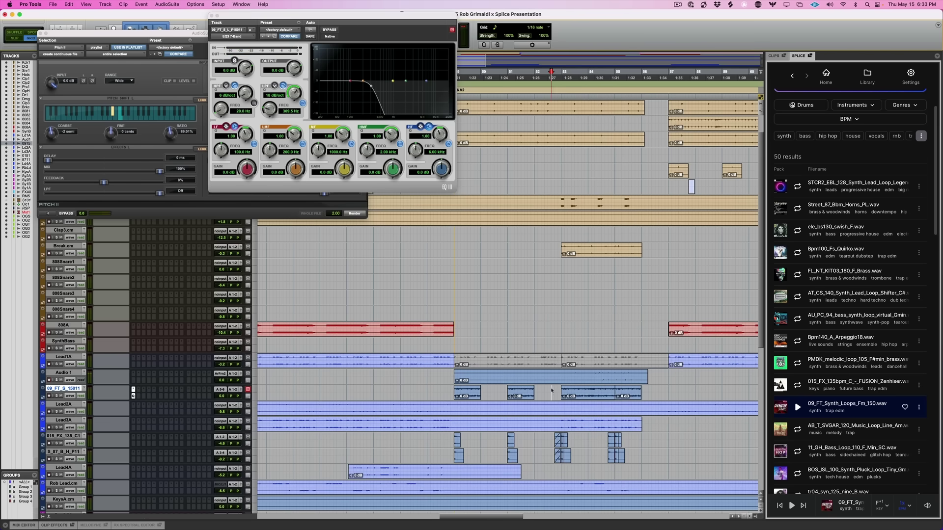
key("space")
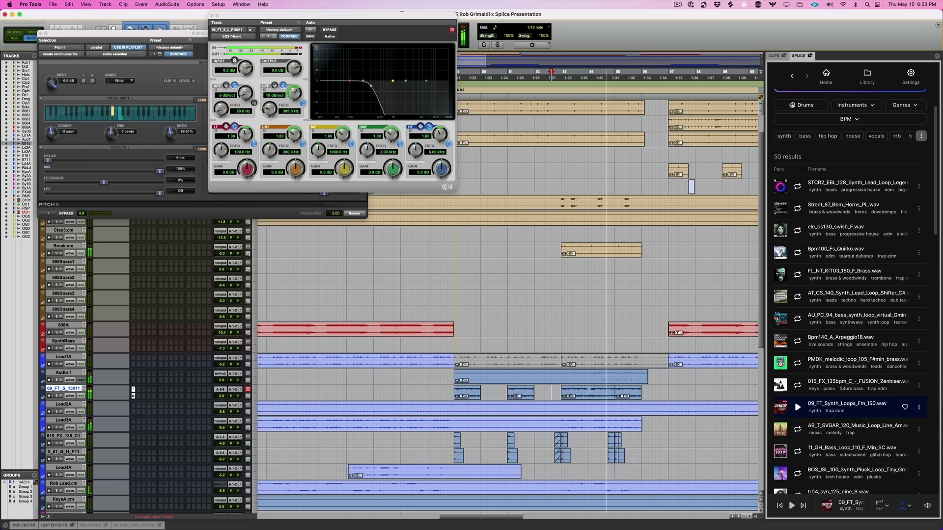
Split the last synth clip at bar 55 beat 3 and select its second half.
left_click(624, 396)
key("super+bracketright")
key("super+bracketright")
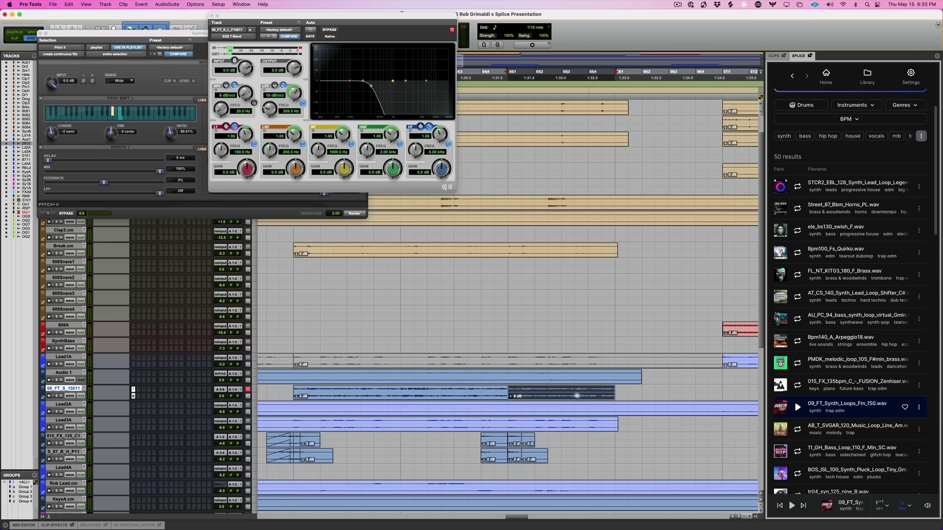
left_click(562, 391)
key("super+e")
left_click(586, 396)
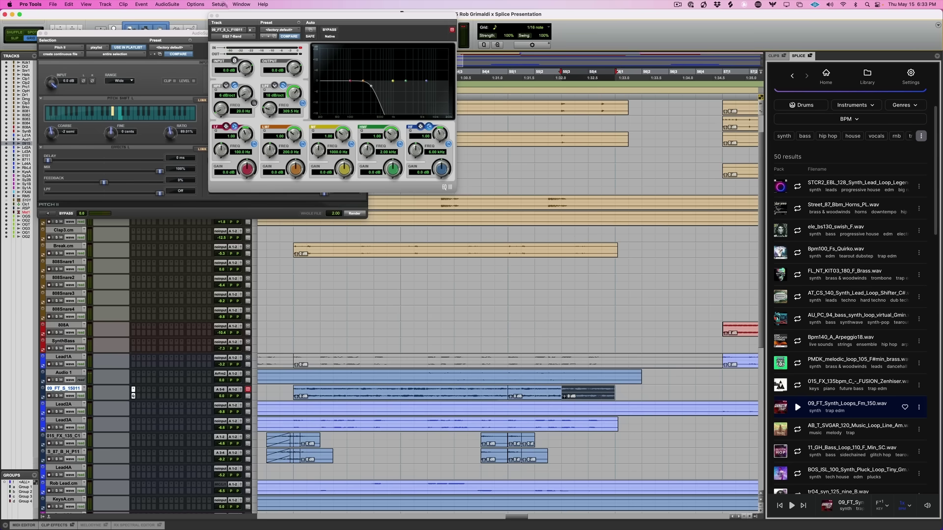
Close the EQ and Pitch II windows and render the selected clip with Vari-Fi, set to Slow Down and Extend.
left_click(212, 15)
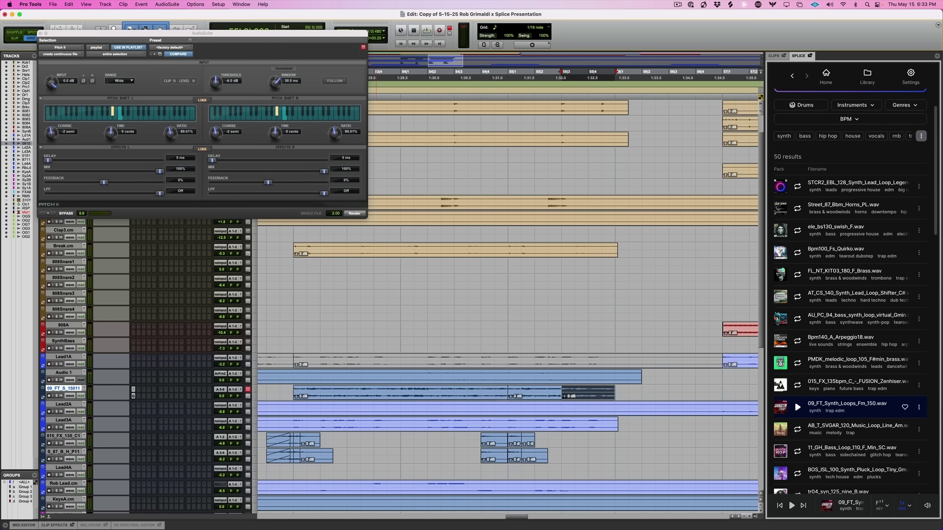
left_click(40, 33)
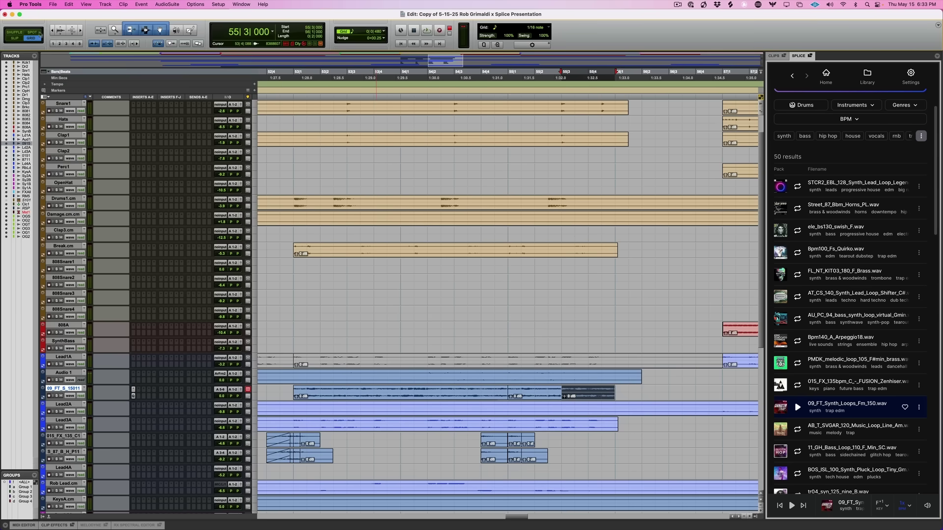
left_click(218, 4)
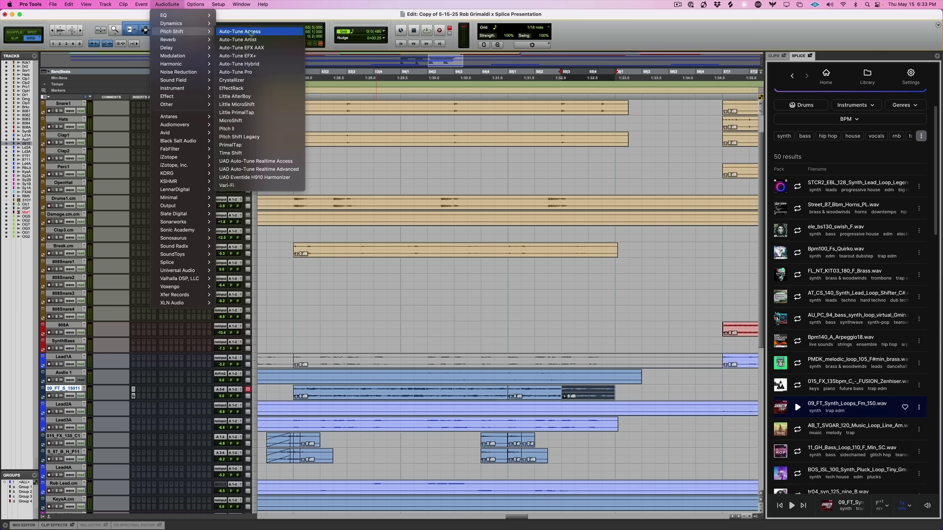
left_click(241, 185)
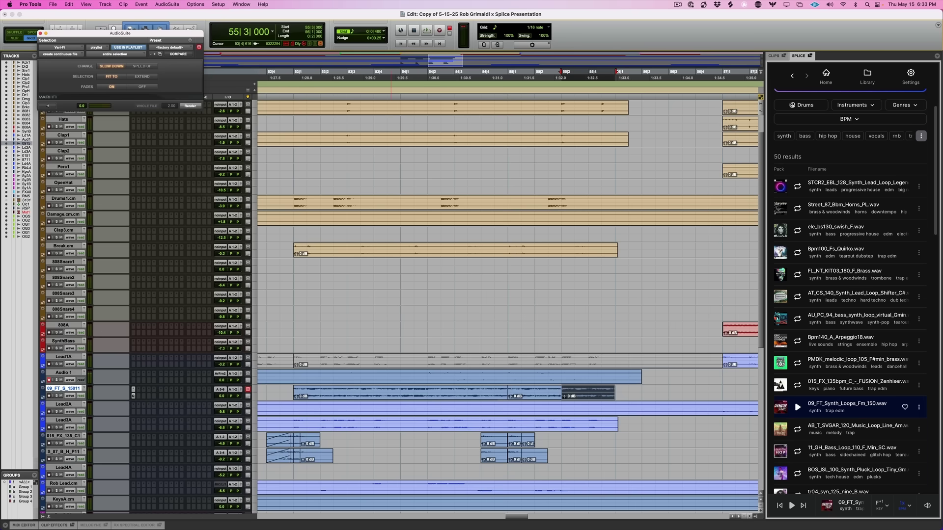
key("super+f")
key("Escape")
left_click(198, 107)
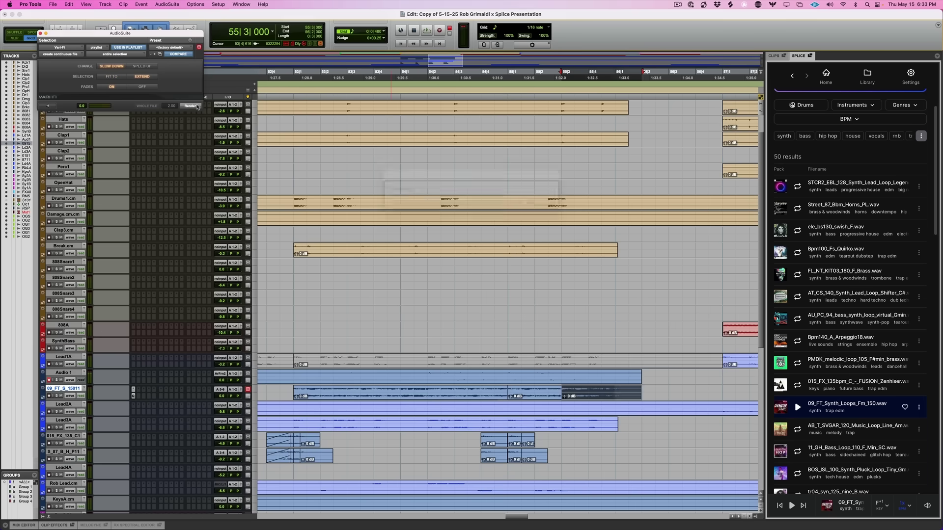
Play the verse from bar 53 and lower the 09_FT track's volume during playback.
left_click(292, 390)
key("space")
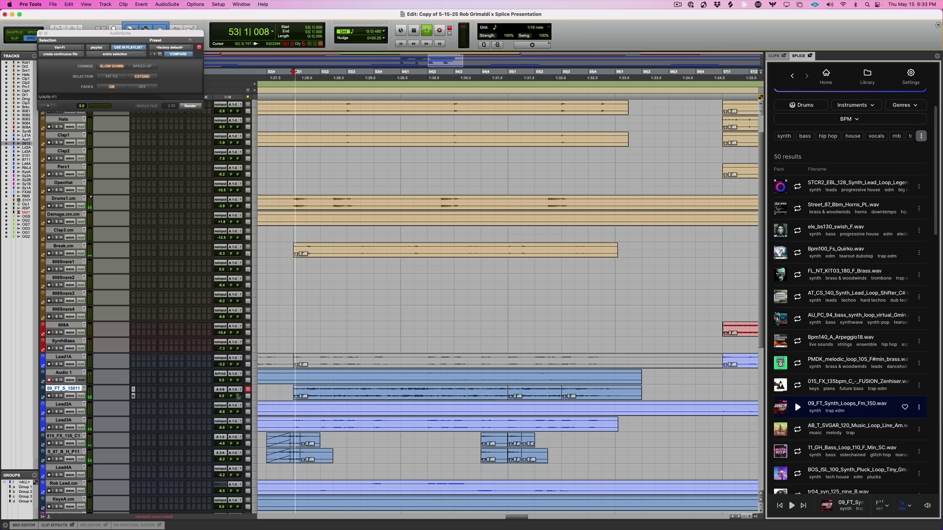
left_click_drag(221, 395, 222, 399)
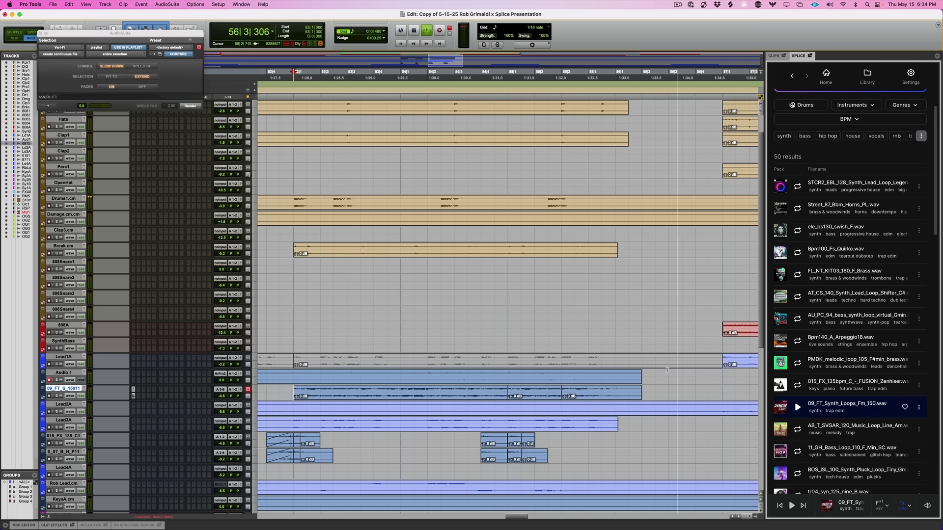
key("space")
Delete the audio just after bar 56 on Audio 1, 09_FT and Lead2A, and trim Lead3A's end to bar 56.
left_click_drag(614, 374, 656, 414)
key("Delete")
key("super+bracketleft")
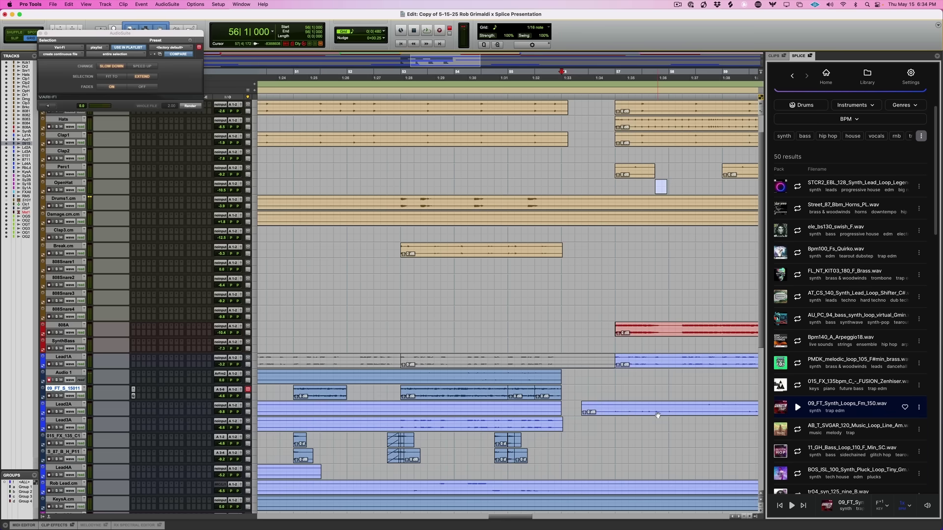
left_click(558, 423)
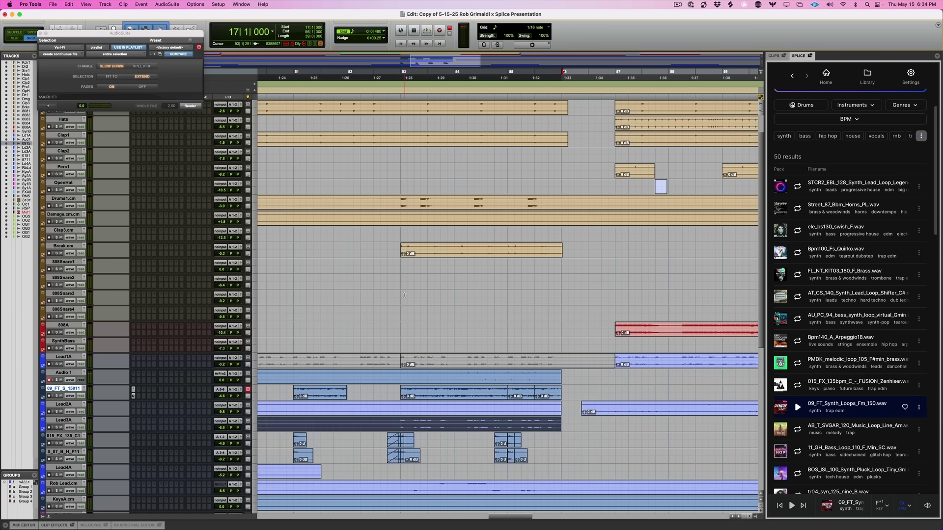
Review the track arrangement from the second verse back to the intro and forward to the hook.
scroll(404, 295, "up", 2)
key("super+bracketleft")
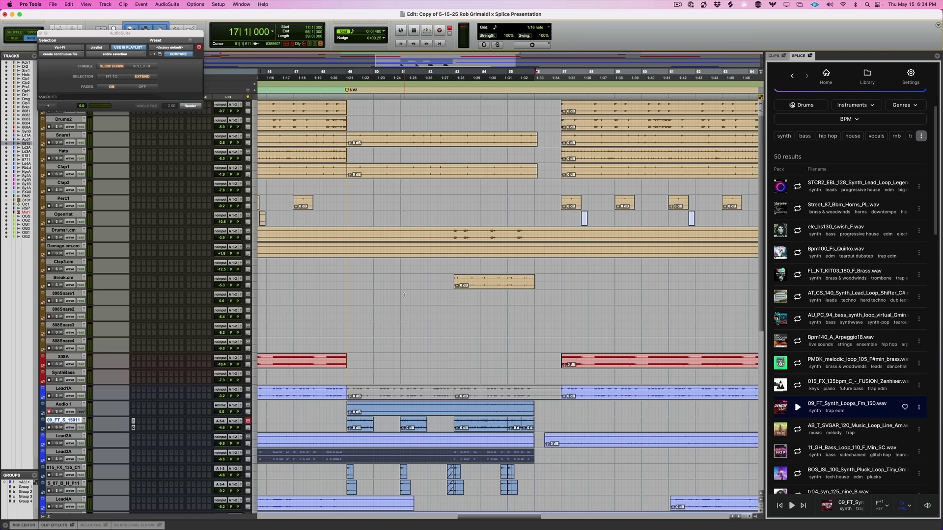
key("super+bracketleft")
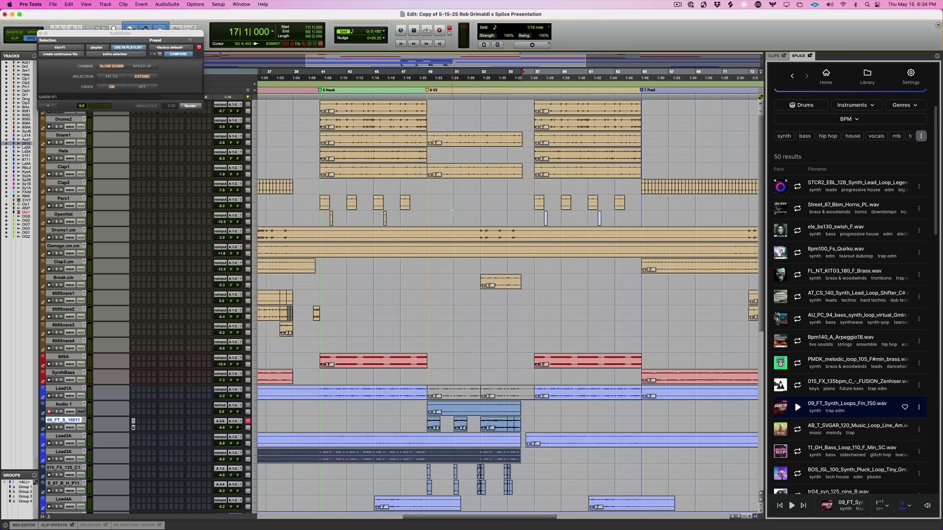
scroll(431, 199, "left", 8)
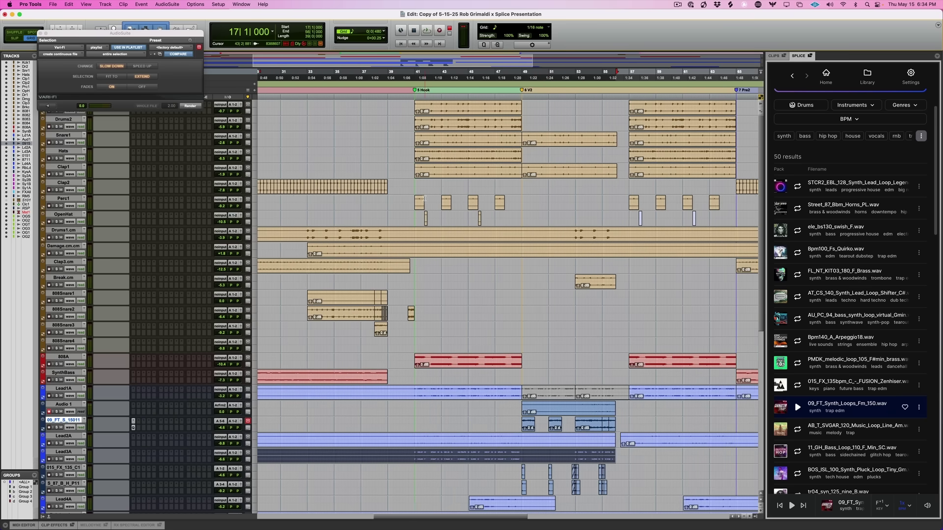
scroll(424, 198, "left", 10)
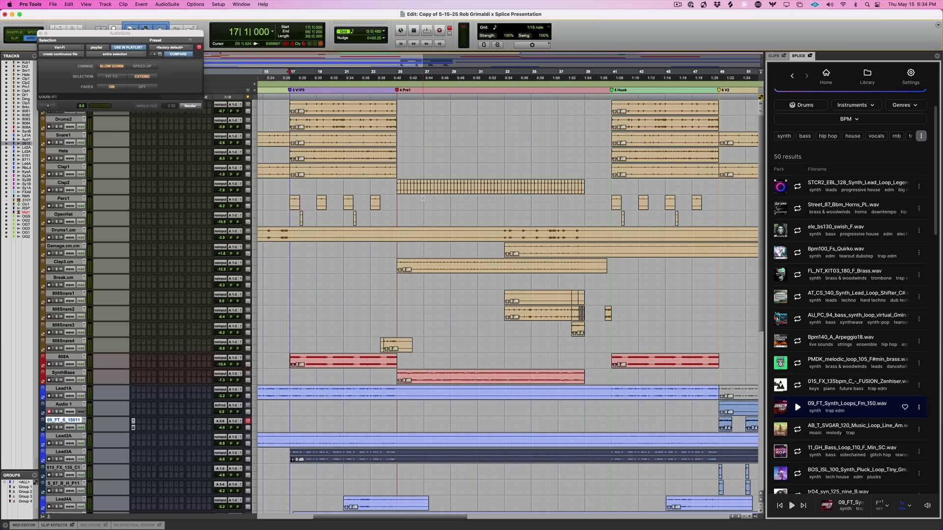
scroll(423, 199, "left", 11)
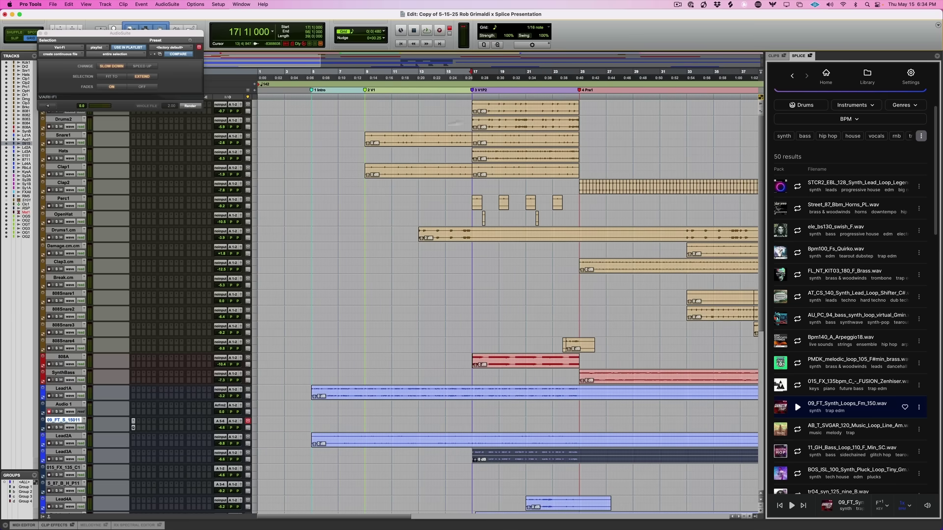
scroll(496, 127, "right", 3)
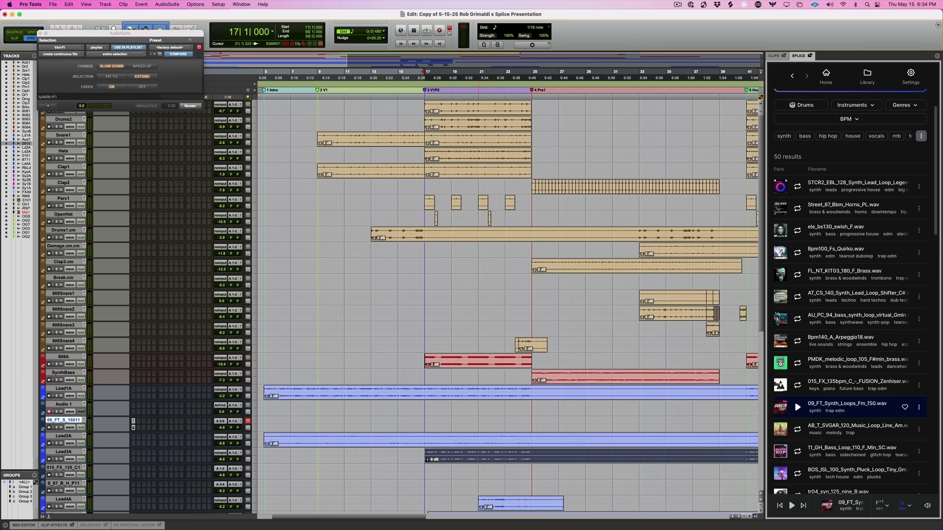
scroll(524, 213, "right", 12)
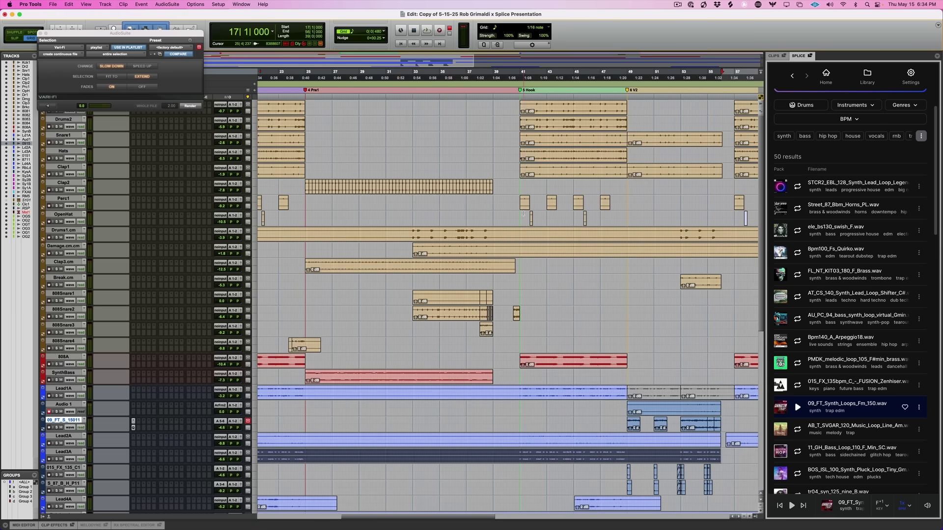
Split the Drums1.cm clip at bar 33 and just before the hook at bar 41, and select the section between.
left_click(413, 231)
key("super+bracketright")
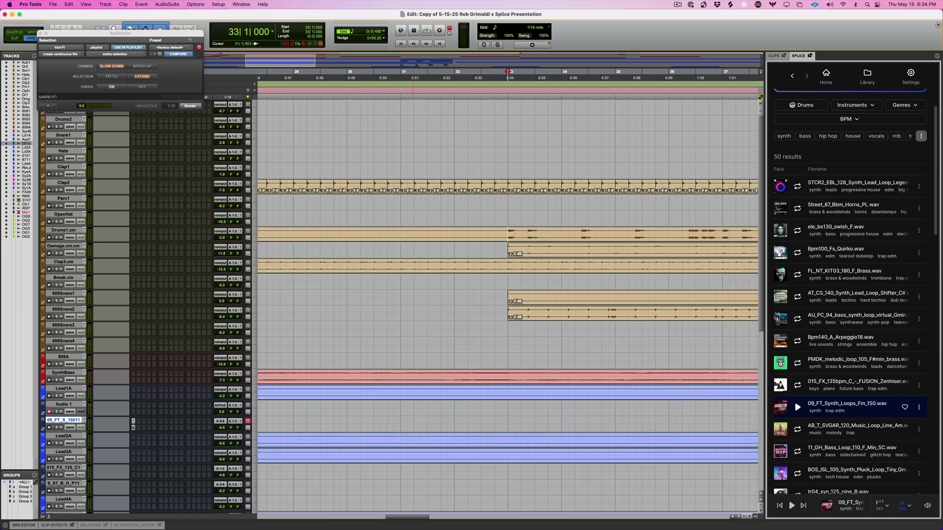
left_click(551, 238)
key("super+bracketleft")
key("super+bracketleft")
key("super+bracketleft")
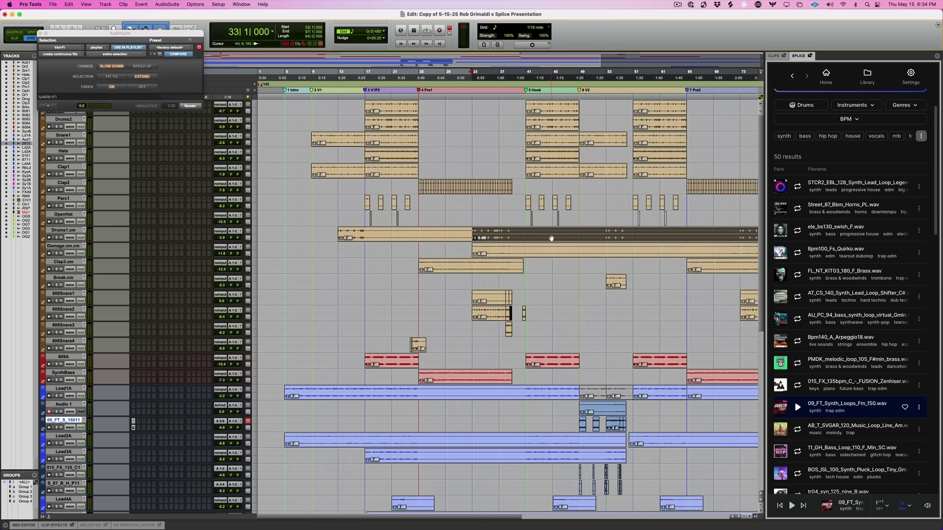
left_click(524, 239)
key("super+e")
left_click(498, 238)
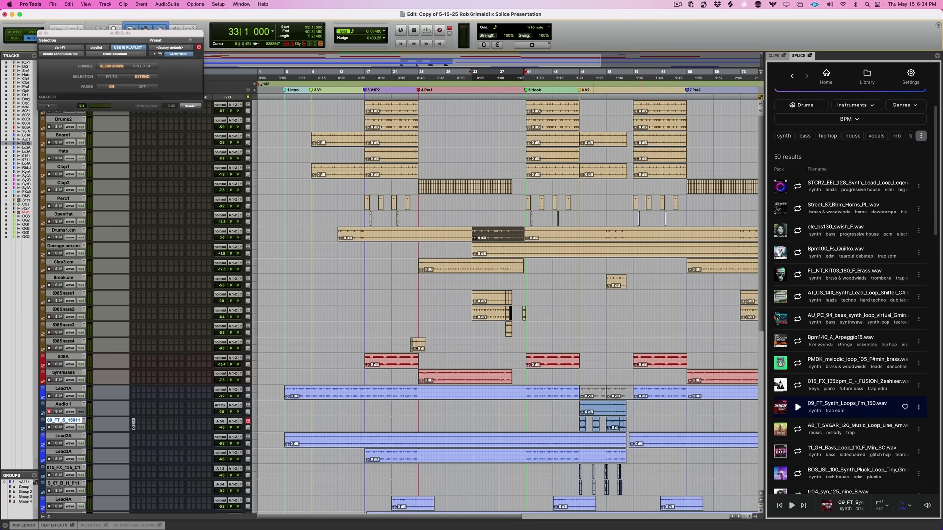
Paste the copied Drums1.cm section at bar 49, the start of the second verse.
left_click(579, 232)
key("super+bracketright")
key("super+bracketright")
key("super+bracketright")
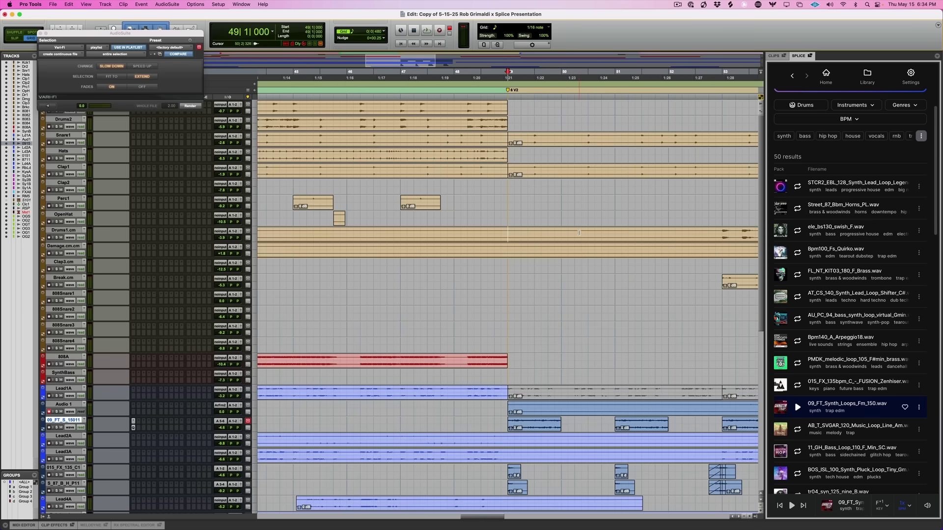
key("super+v")
Play from just before bar 49 through the second verse to check the pasted drum section.
left_click(474, 234)
key("space")
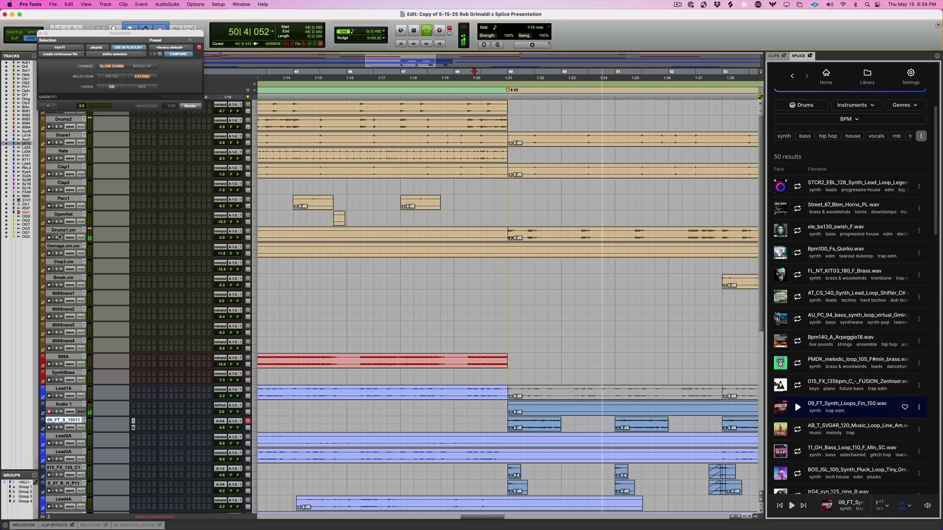
key("super+bracketleft")
key("super+bracketleft")
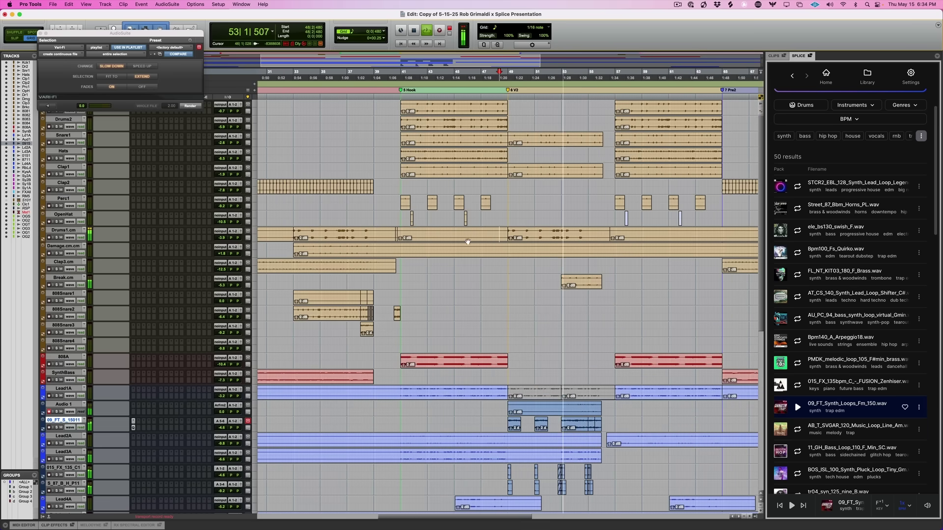
scroll(486, 261, "down", 6)
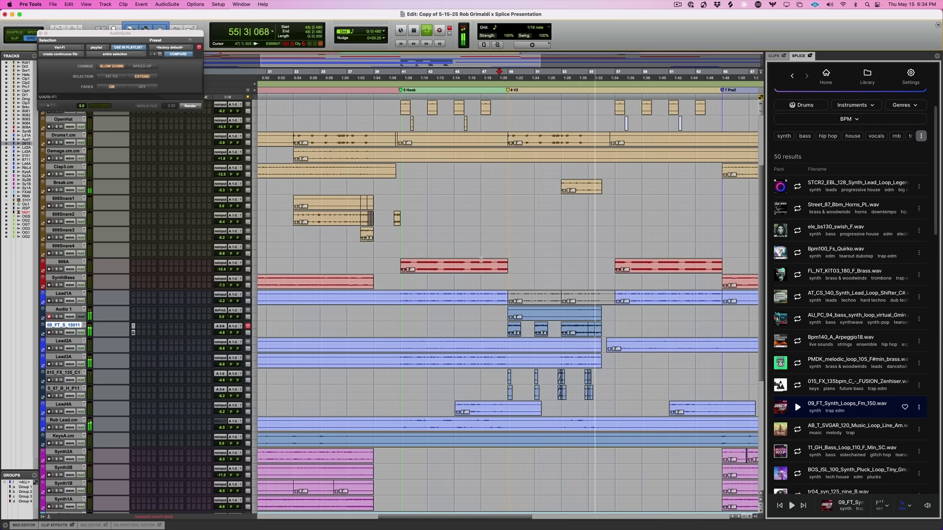
key("space")
Audition the Splice results one after another from 11_GH_Bass_Loop_110_F_Min_SC.wav down to Arps_Loops_Hooky_172_Gm.wav.
scroll(799, 343, "down", 2)
scroll(799, 342, "down", 4)
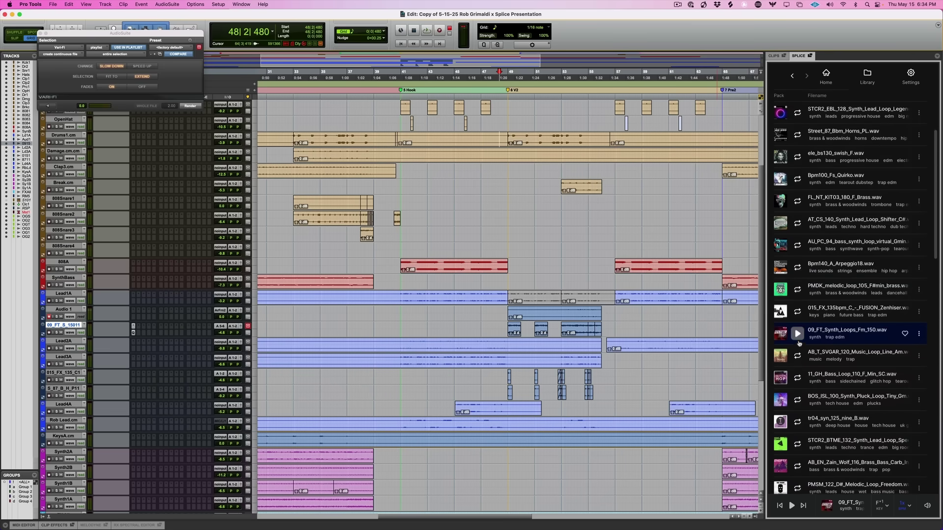
scroll(798, 340, "down", 1)
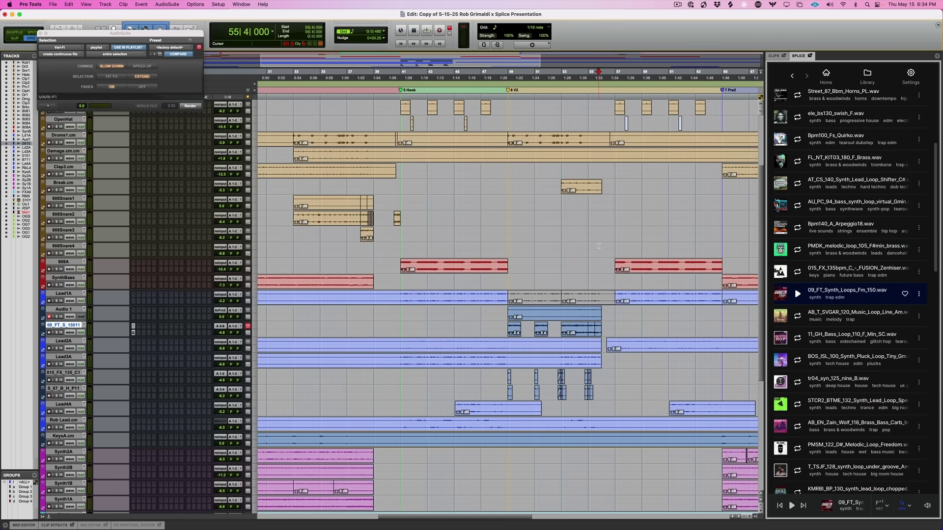
left_click(796, 339)
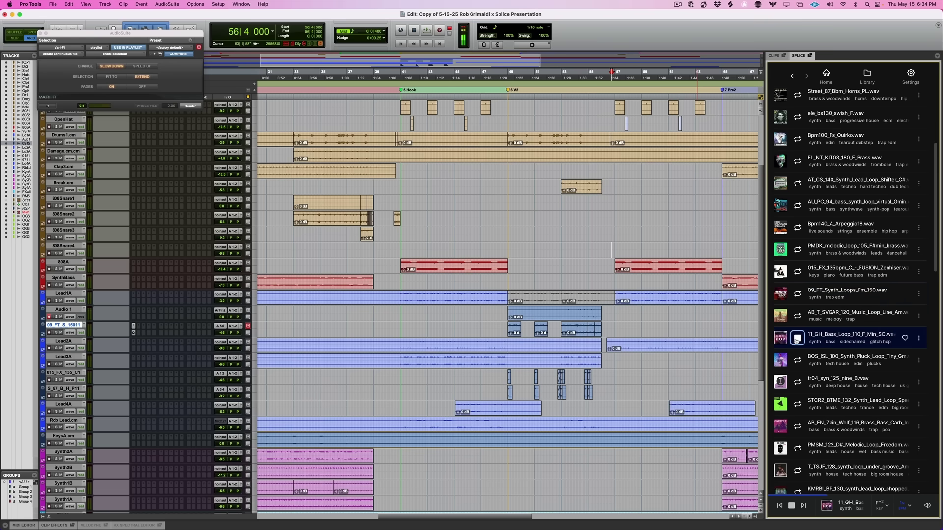
key("Down")
key("Down")
key("Down")
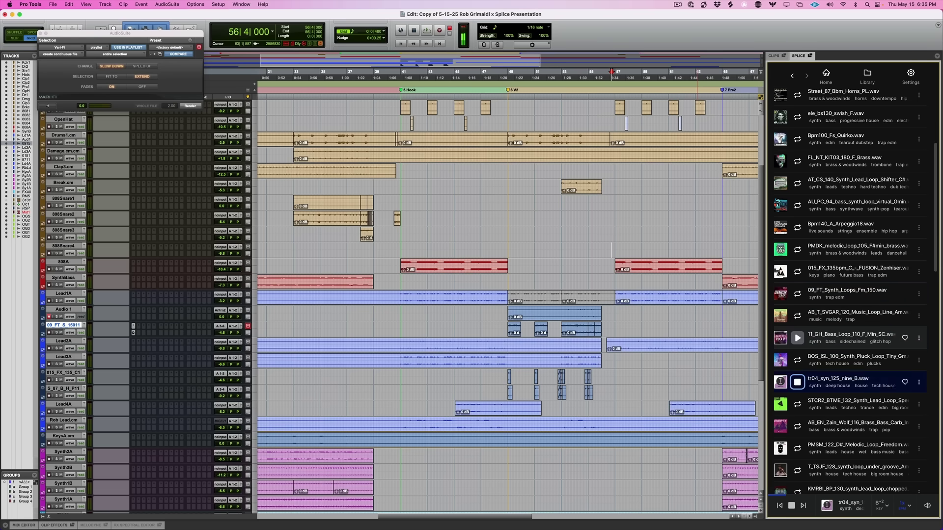
key("Down")
key("Down")
key("Down")
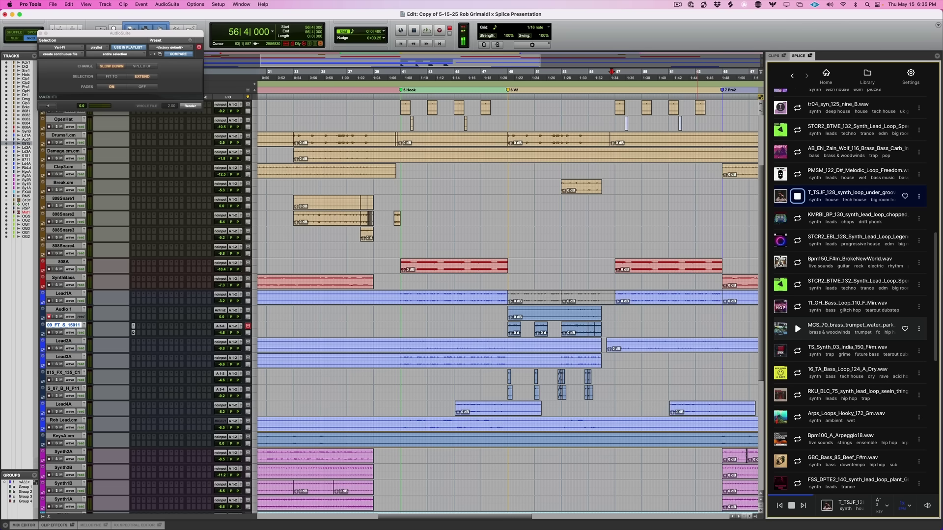
key("Down")
key("Down")
key("Down")
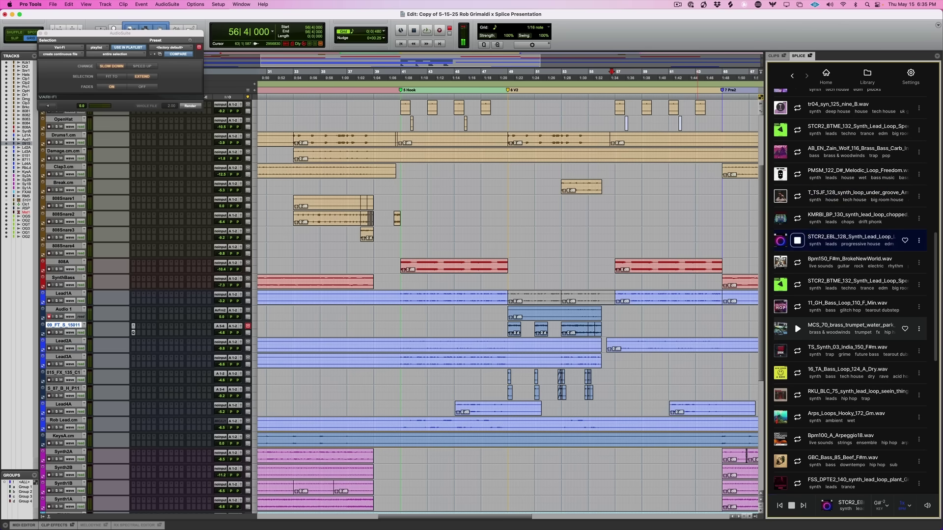
key("Down")
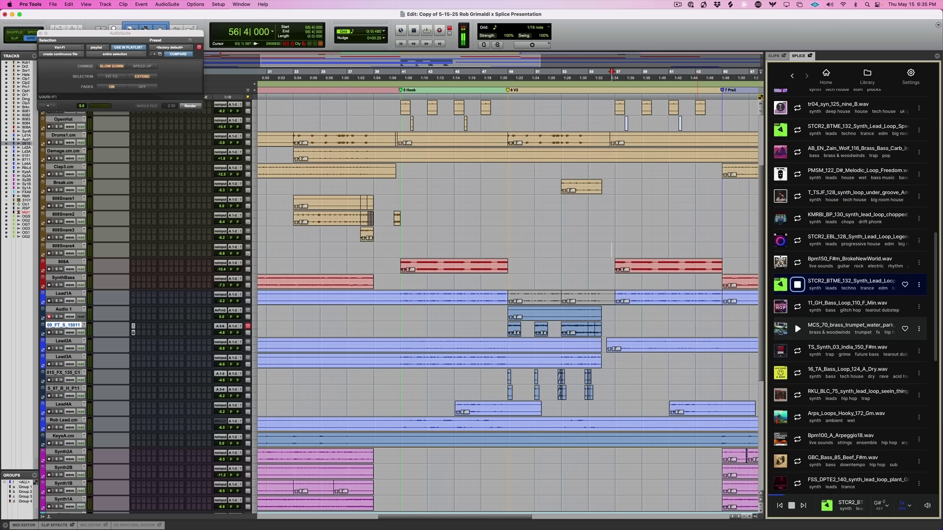
key("Down")
key("Down")
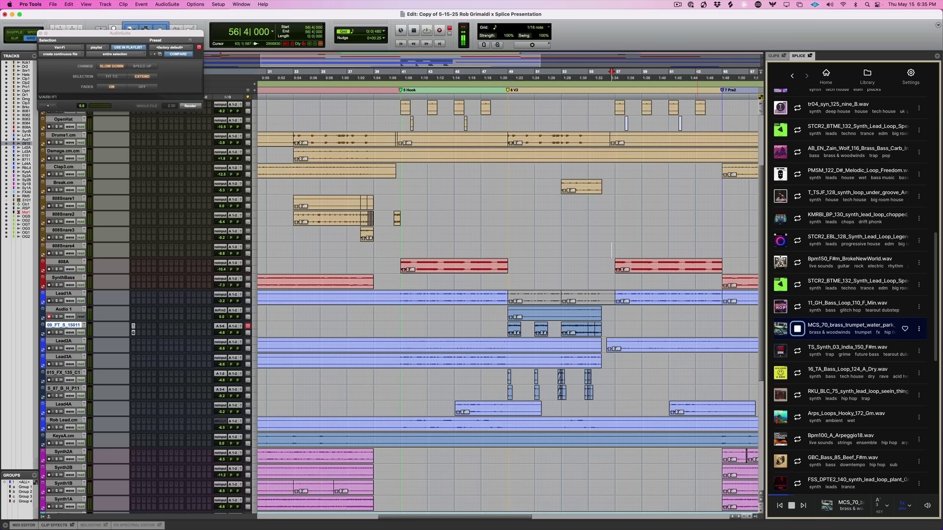
key("Down")
key("Down")
key("Down")
key("Down")
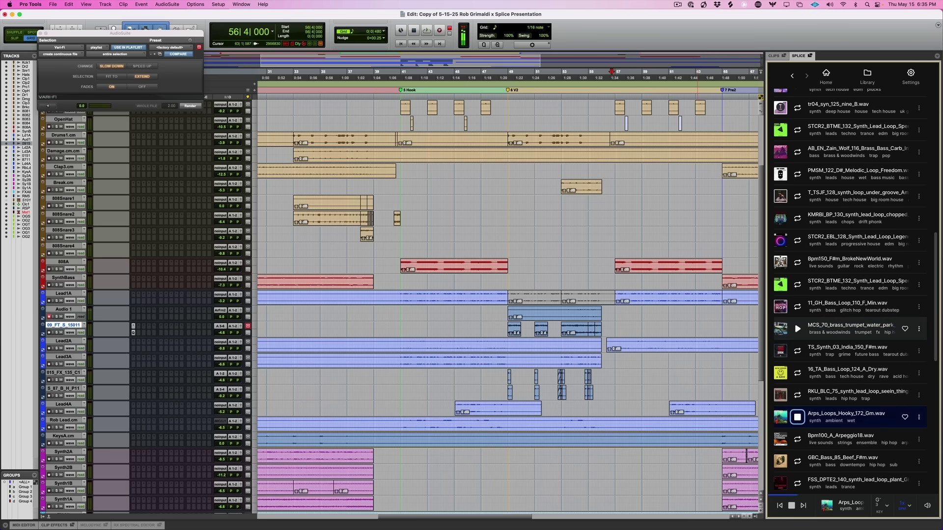
key("space")
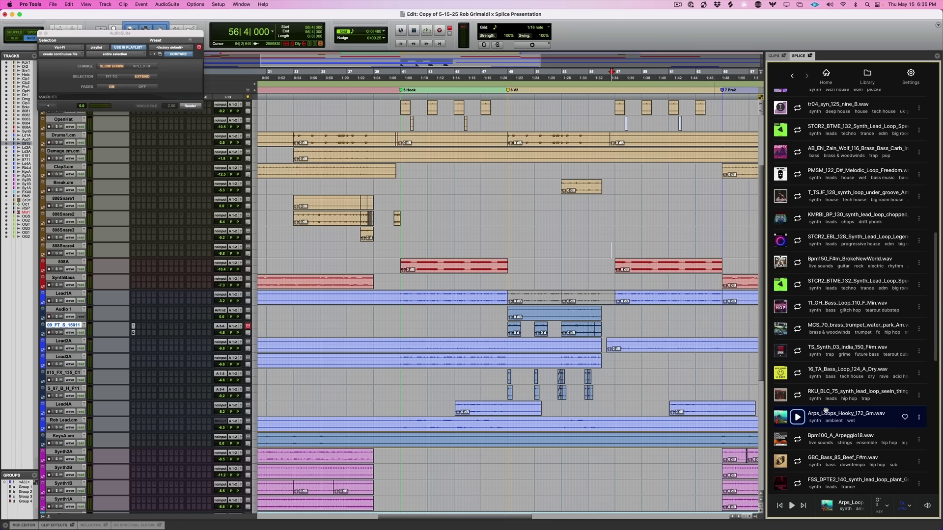
Import Arps_Loops_Hooky_172_Gm.wav near bar 57 and put it on a new stereo audio track placed directly above Lead4A.
mouse_move(623, 385)
left_mouse_down()
mouse_move(613, 459)
mouse_move(622, 442)
mouse_move(623, 493)
mouse_move(609, 338)
mouse_move(619, 375)
left_mouse_up()
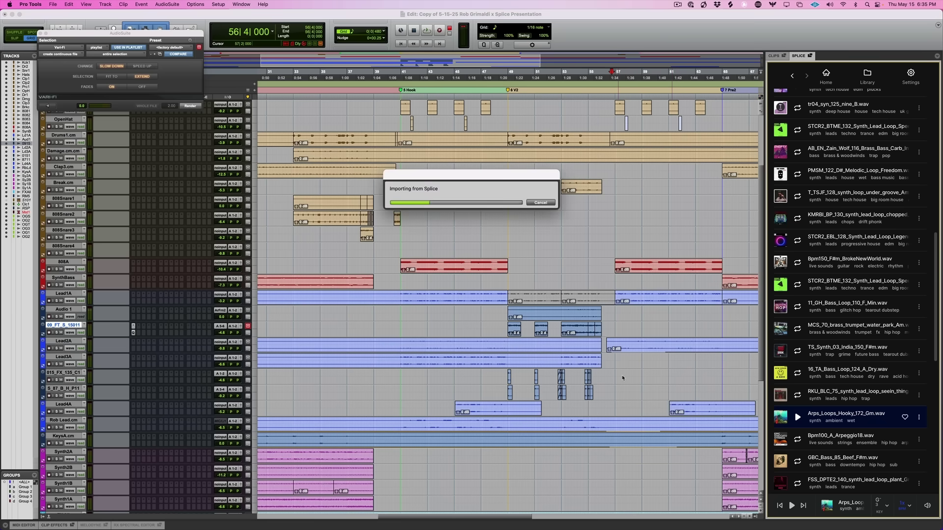
scroll(684, 265, "down", 10)
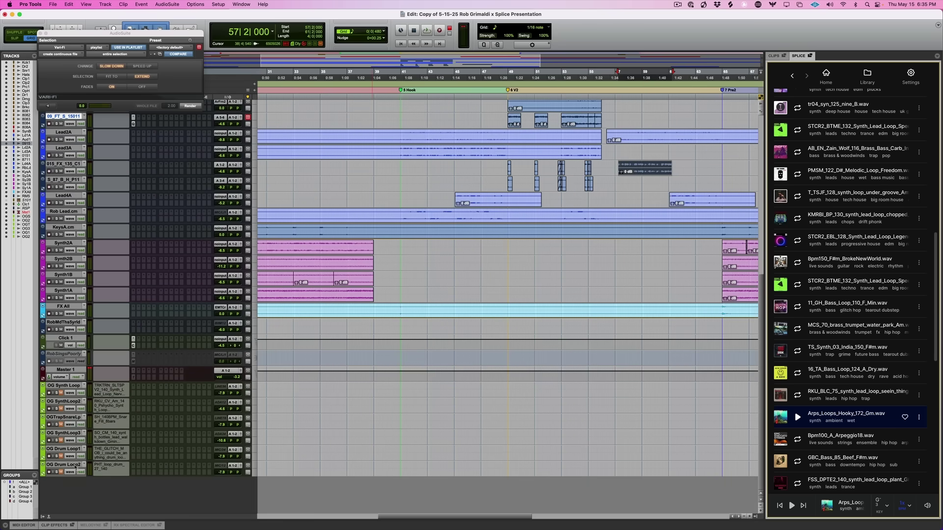
left_click(74, 467)
key("super+shift+n")
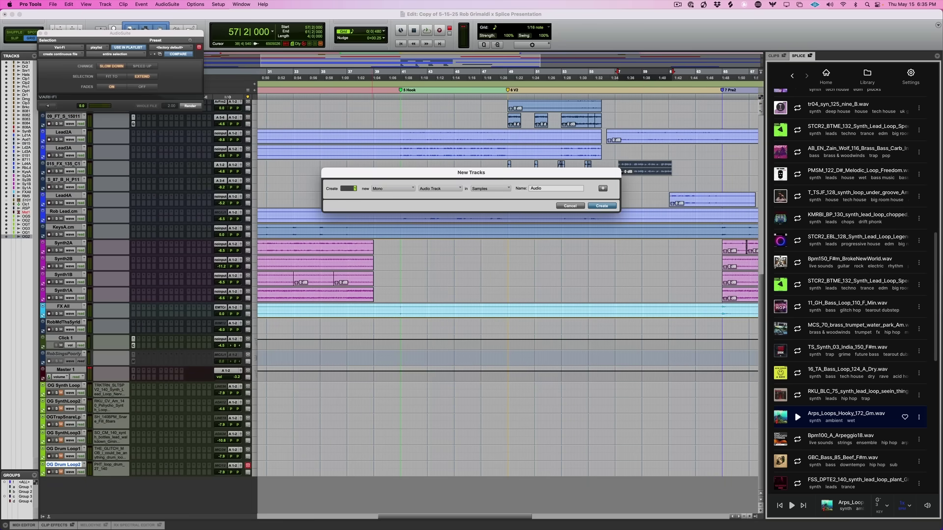
left_click(383, 189)
left_click(383, 188)
key("Return")
left_click_drag(660, 469, 641, 484)
left_click_drag(69, 481, 67, 197)
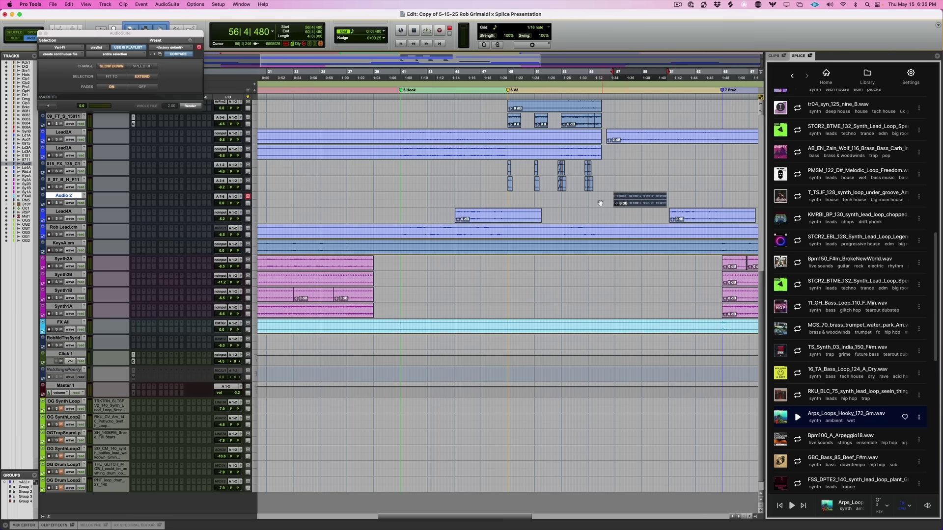
Move the Arps_Loops_Hooky clip on Audio 2 to start at bar 56 and play it against the track.
left_click(617, 201)
key("super+]")
key("super+]")
left_click_drag(605, 204, 559, 204)
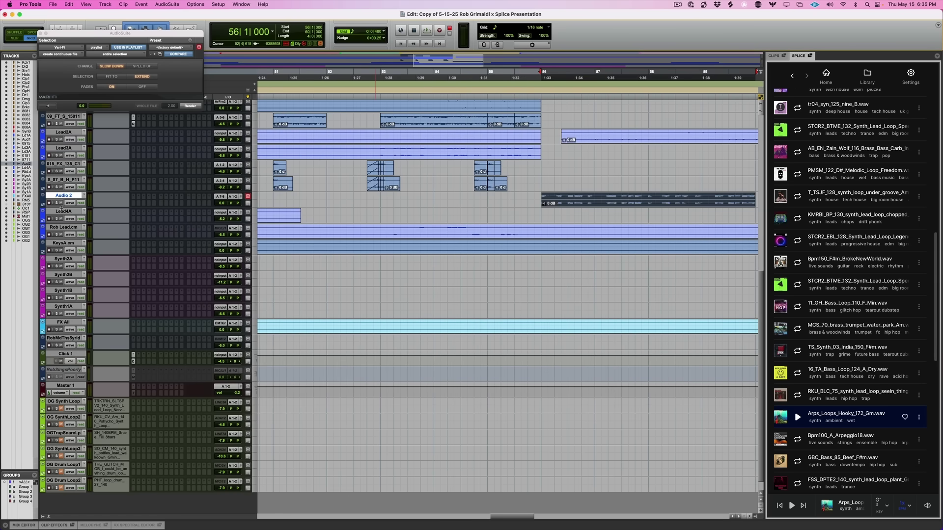
key("space")
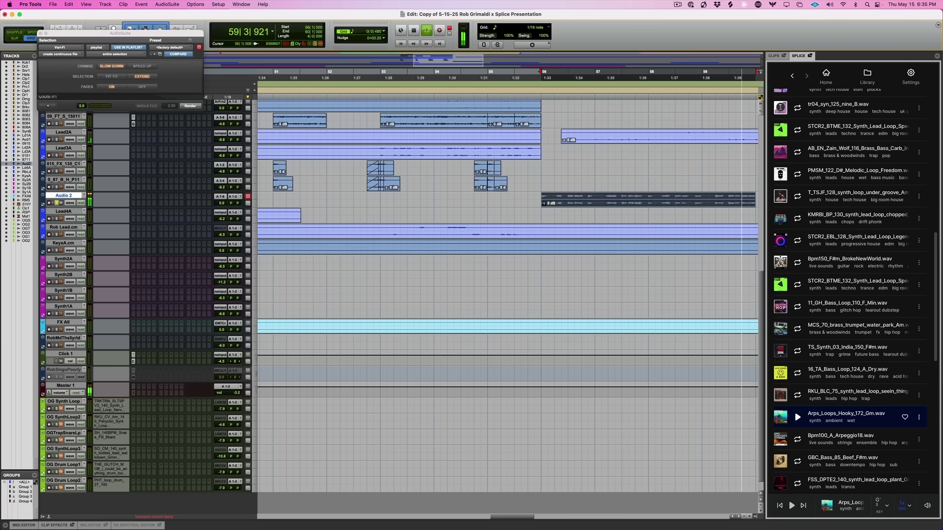
key("space")
Shift the Audio 2 clip one bar later to start at bar 57 and close the AudioSuite window.
scroll(535, 197, "up", 10)
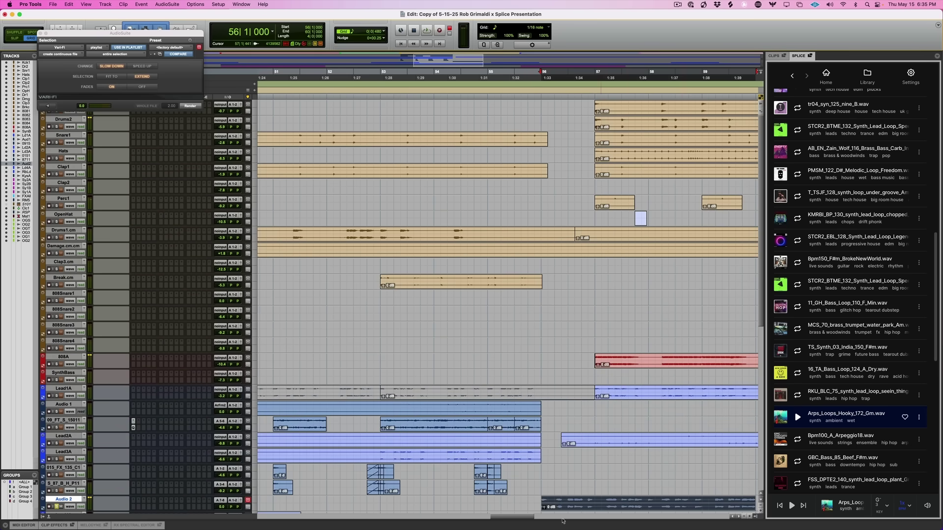
left_click_drag(564, 508, 633, 507)
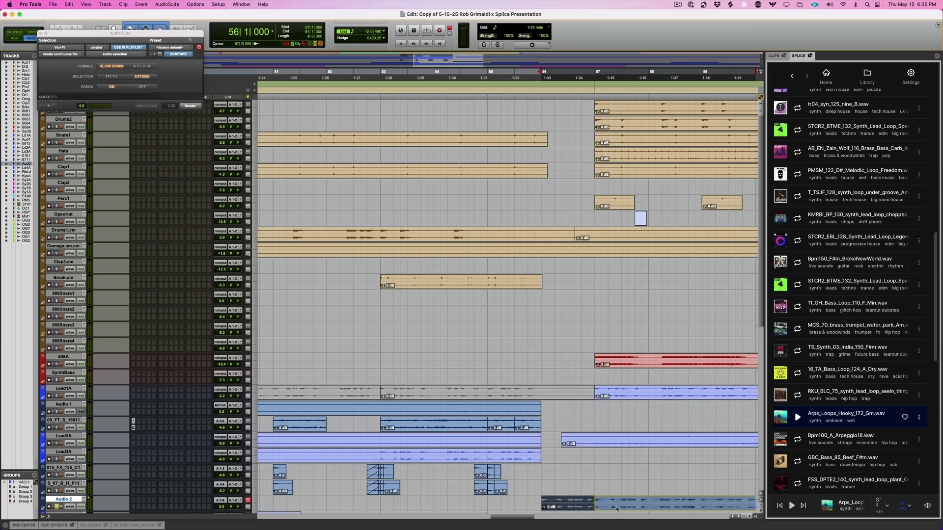
key("super+t")
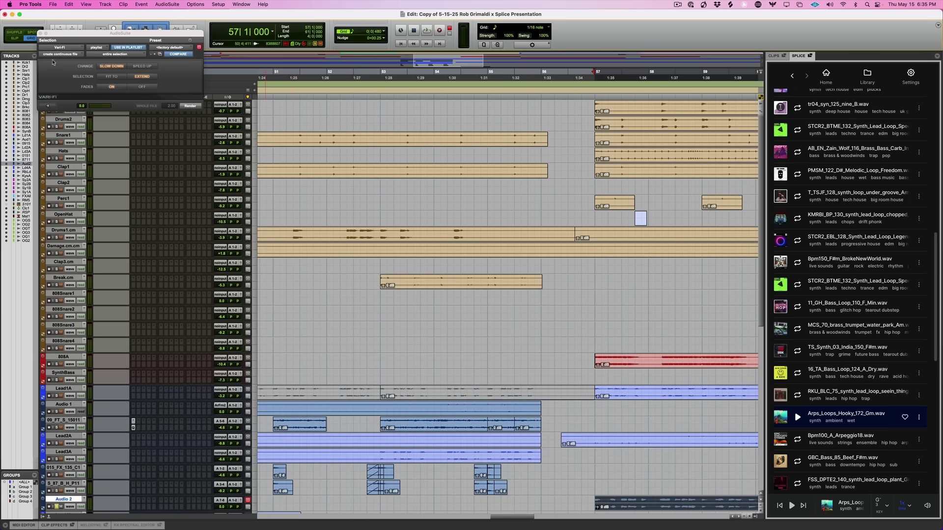
left_click(40, 34)
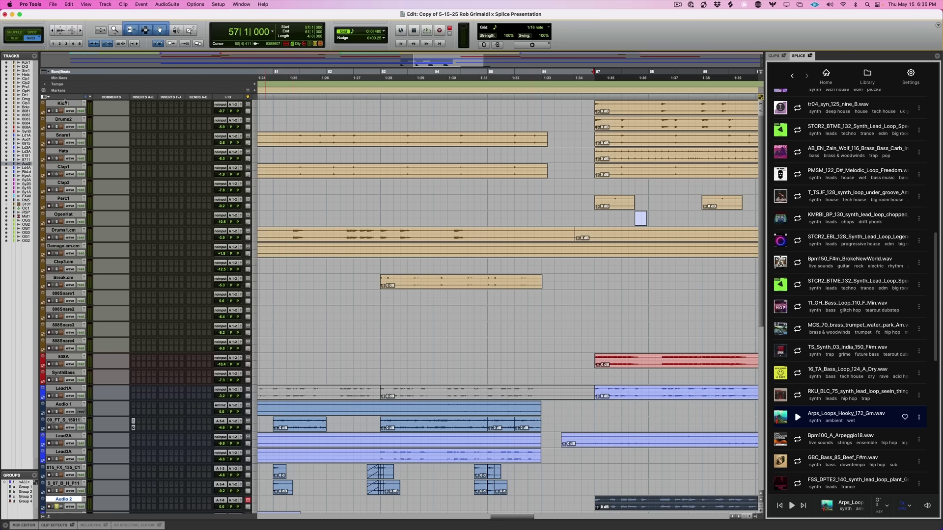
Select the tracks from Kick1 through Damage.cm.cm and play the arrangement around bar 57.
left_click(64, 103)
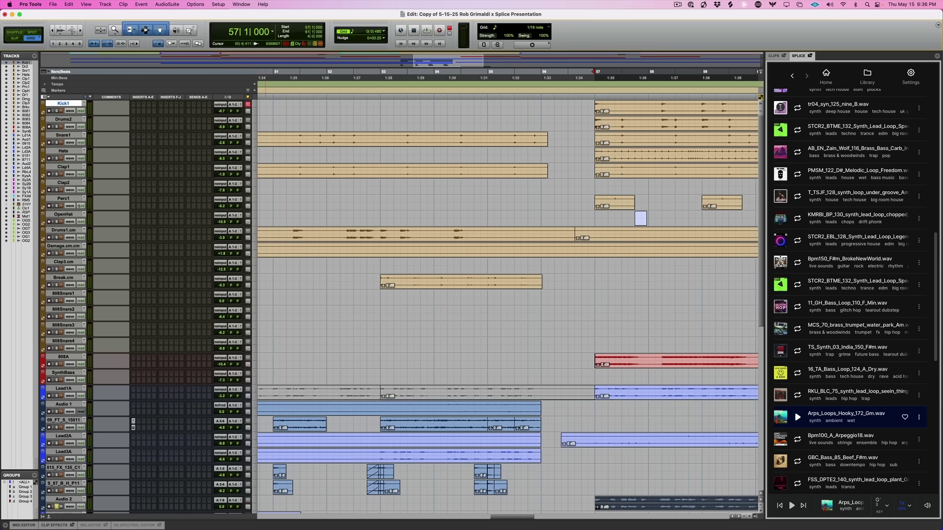
left_click(63, 246, "shift")
key("space")
scroll(553, 318, "down", 10)
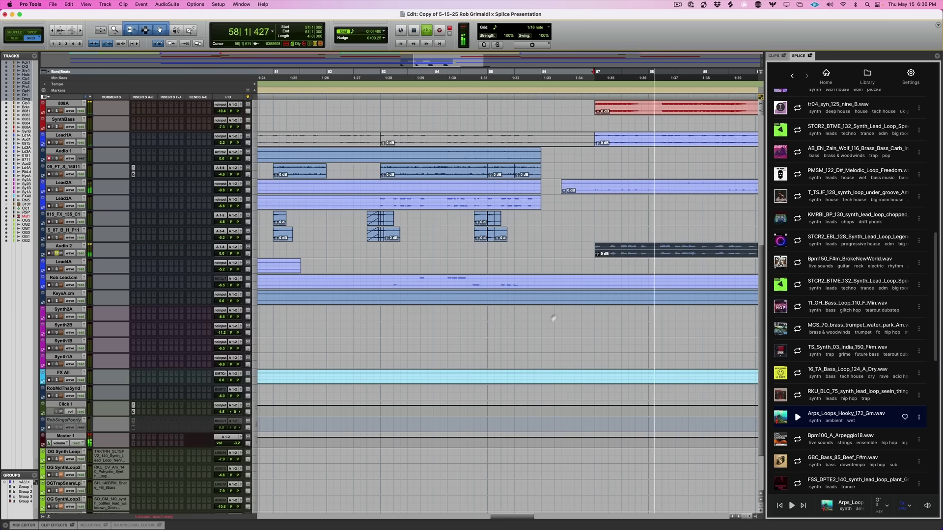
Delete the Audio 2 audio from beat 2 of bar 57 to bar 59.
left_click_drag(608, 251, 700, 248)
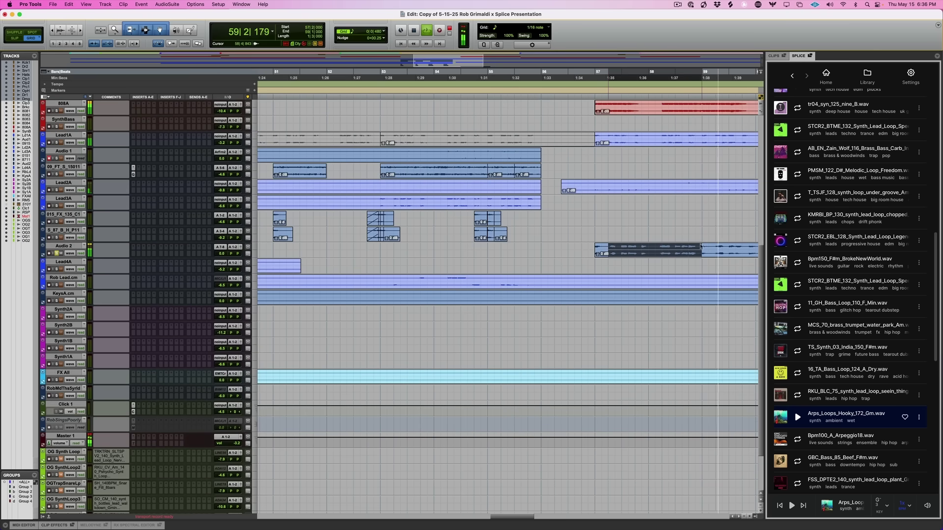
key("BackSpace")
key("super+bracketleft")
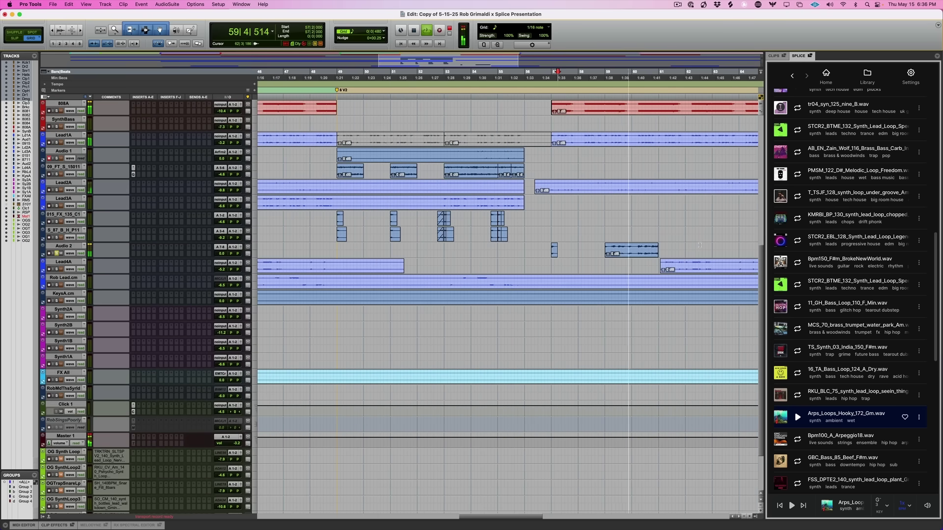
key("space")
Split the Audio 2 clip half a beat before bar 60 and play the section from bar 56.
left_click(634, 249)
key("super+bracketright")
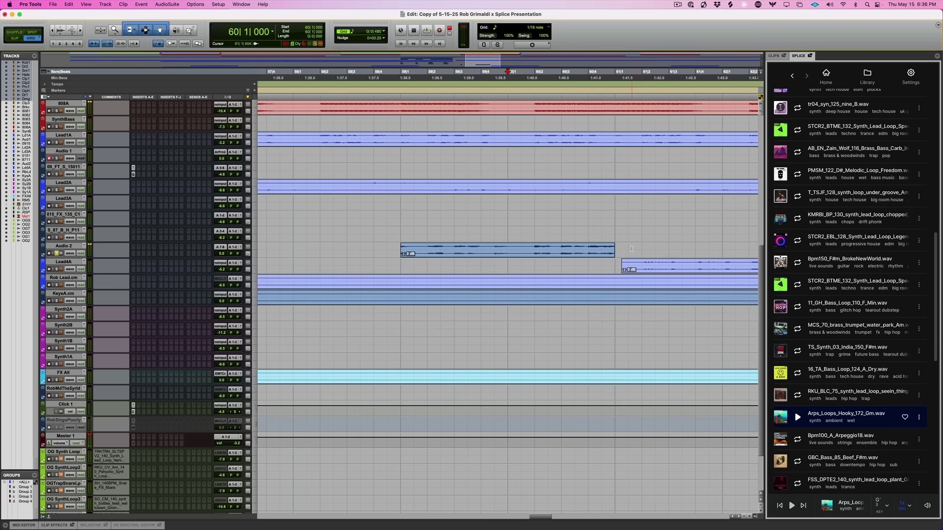
key("space")
key("super+bracketleft")
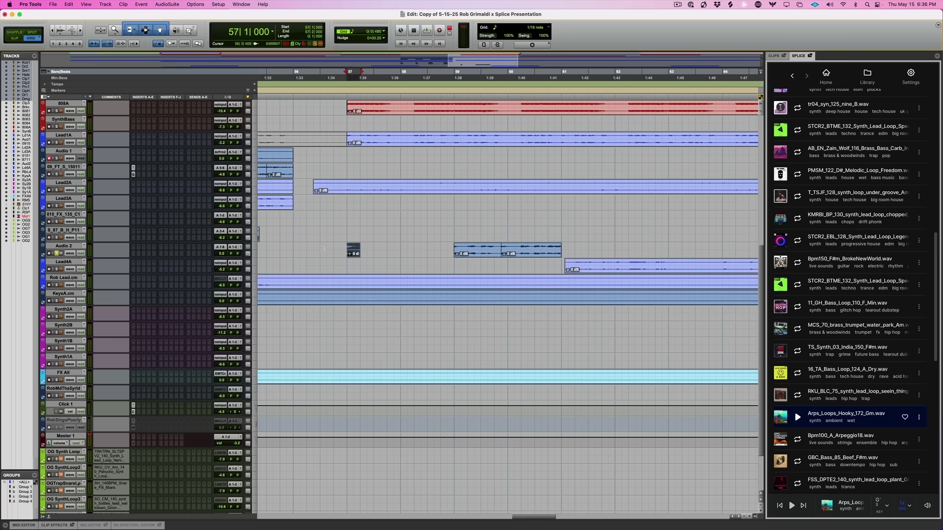
key("space")
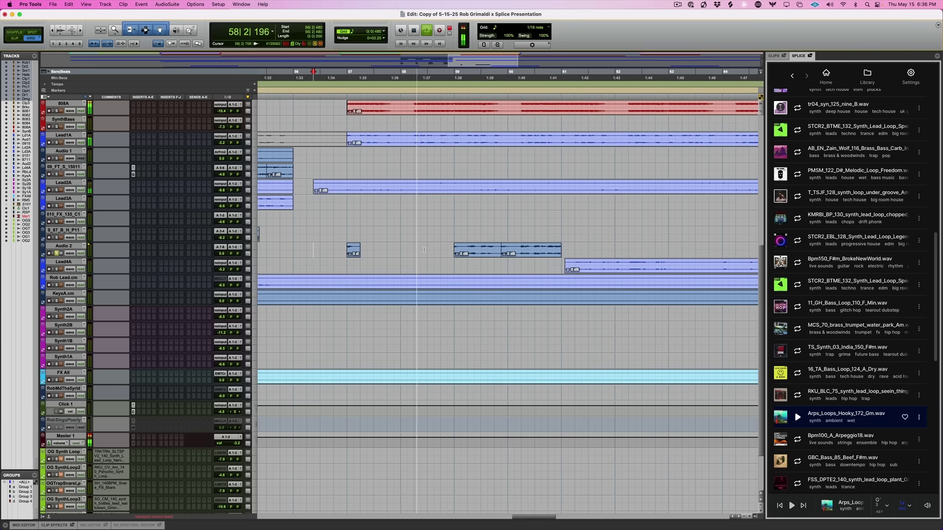
key("space")
Copy the one-beat Audio 2 clip from bar 57 to beat 3 of bar 58 and play the result.
key("super+bracketright")
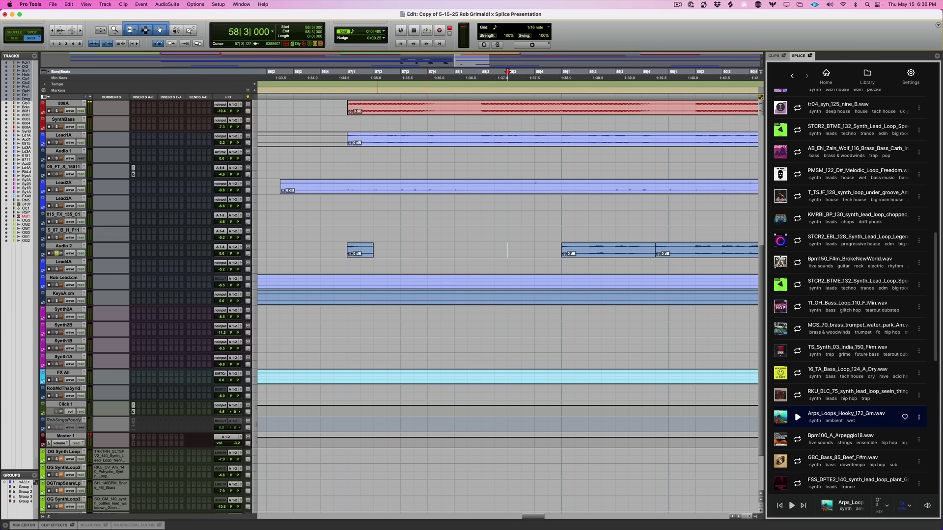
left_click_drag(360, 255, 527, 255)
left_click(320, 253)
key("space")
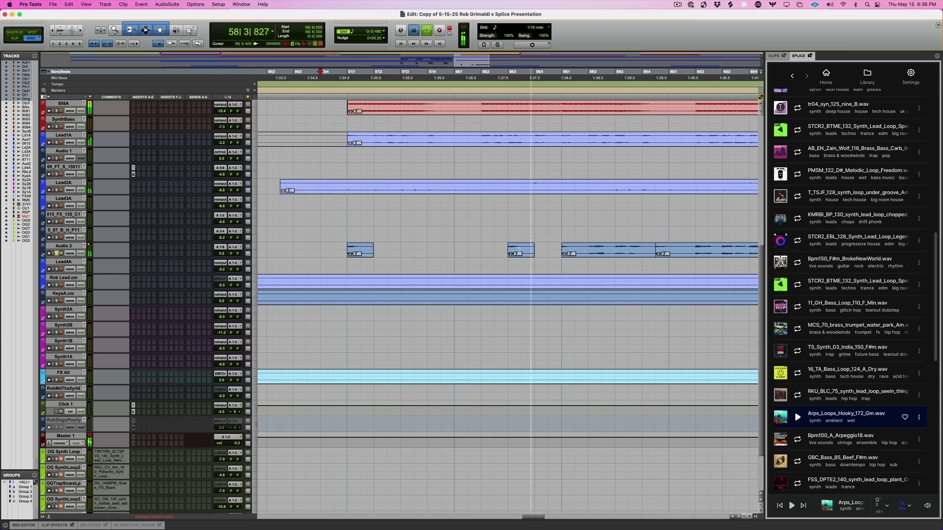
key("space")
Pitch the first half of the Audio 2 clip at beat 3 of bar 58 up 1 semitone with Pitch II and play the result.
left_click(515, 255)
left_click(167, 4)
mouse_move(175, 31)
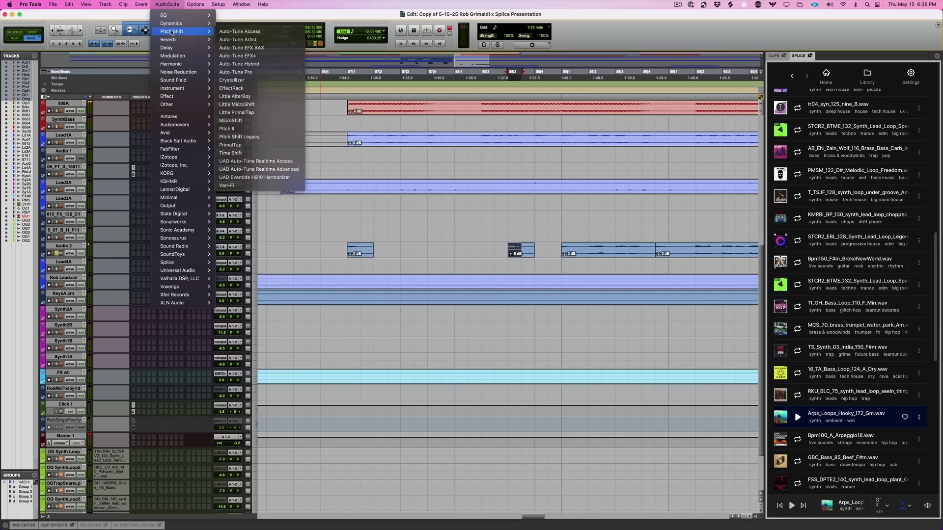
left_click(248, 129)
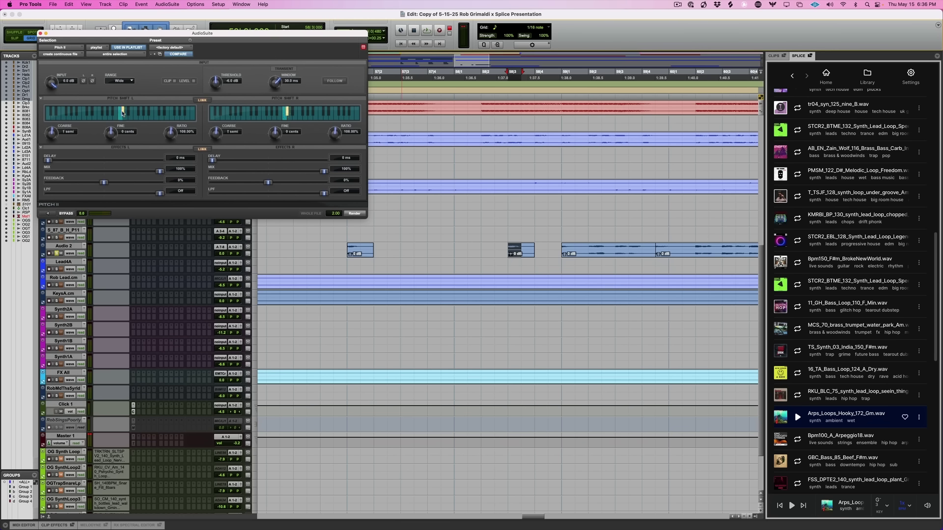
left_click(354, 213)
left_click(334, 250)
key("space")
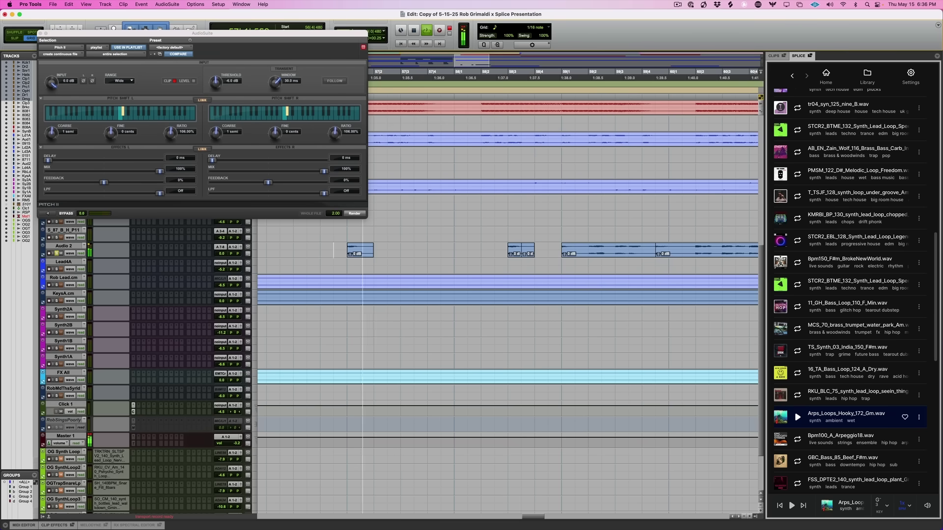
Delete the unpitched second half of the Audio 2 clip in bar 58 and set the nudge value to a 1/16 note.
left_click(527, 251)
key("Delete")
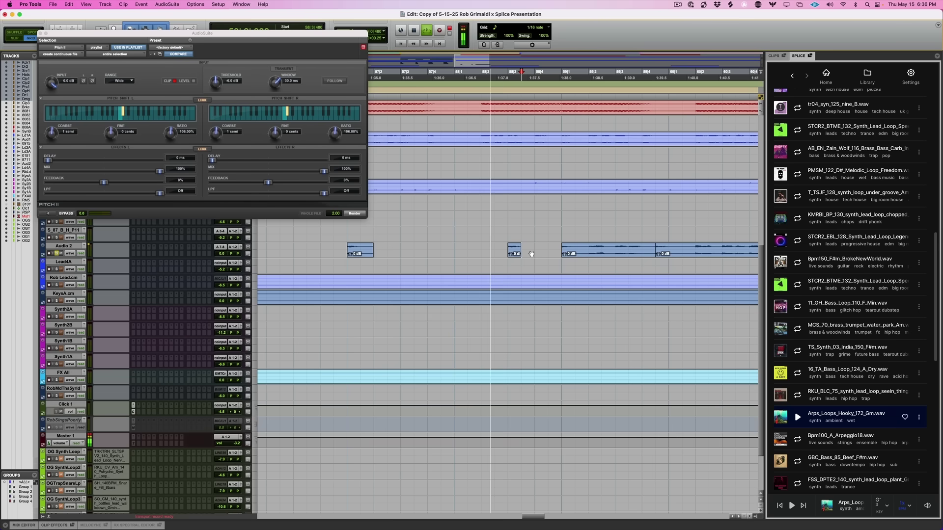
left_click(383, 31)
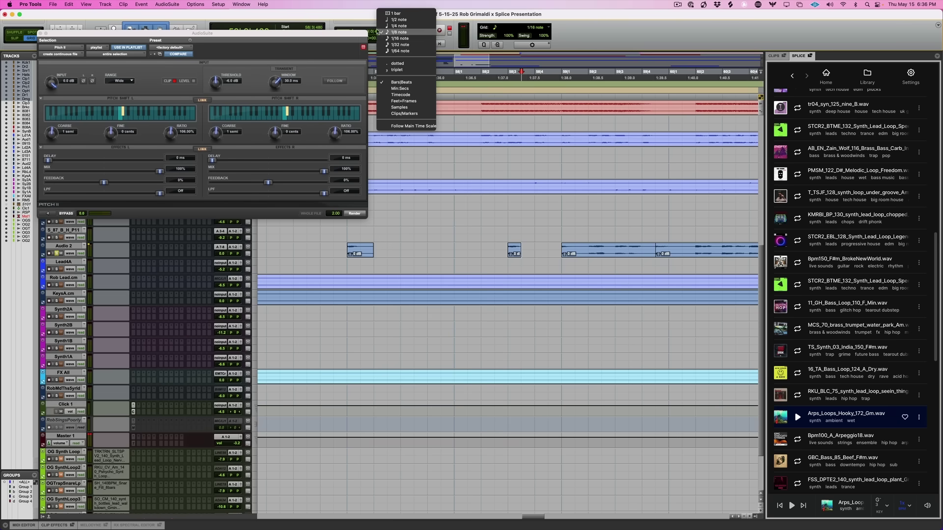
left_click(391, 39)
left_click(501, 249)
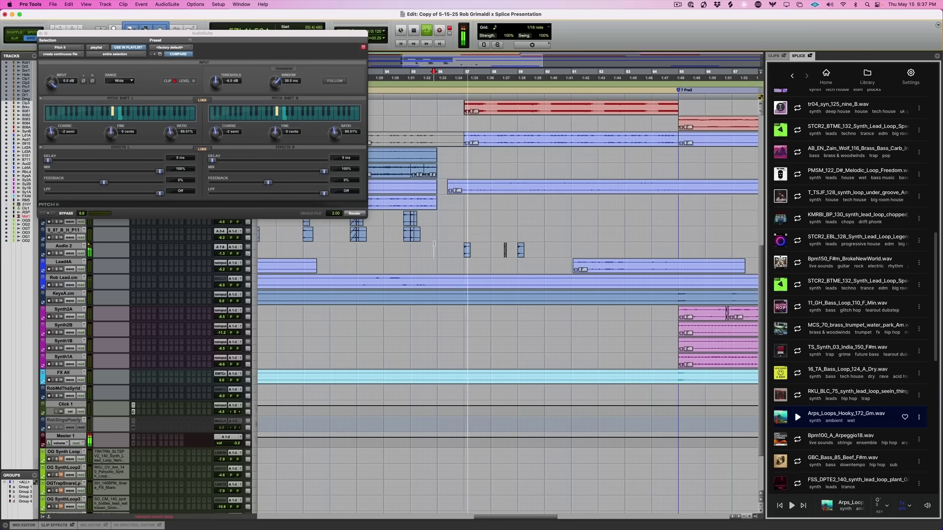
Copy the Audio 2 clips of bars 57 to 61 to bar 61 and lower the track's volume to -5.3 dB.
left_click_drag(222, 253, 223, 255)
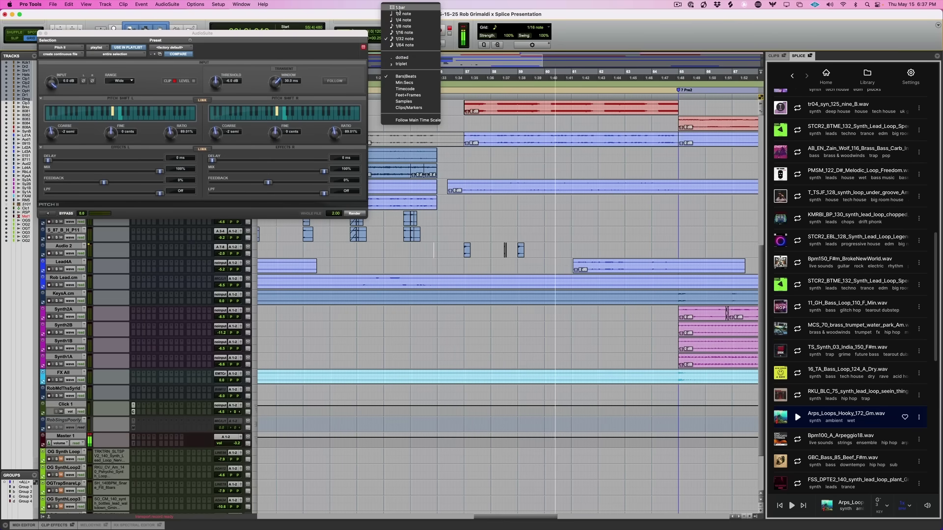
left_click(384, 14)
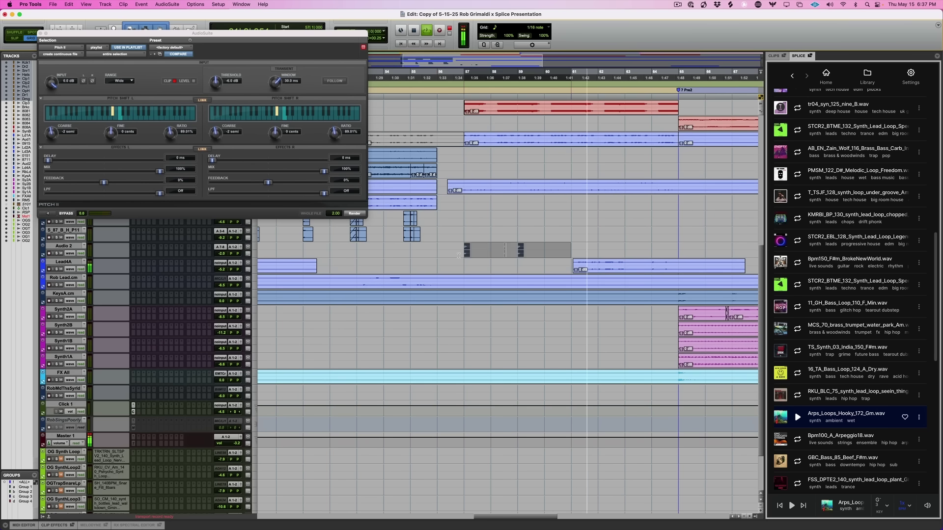
key("super+bracketleft")
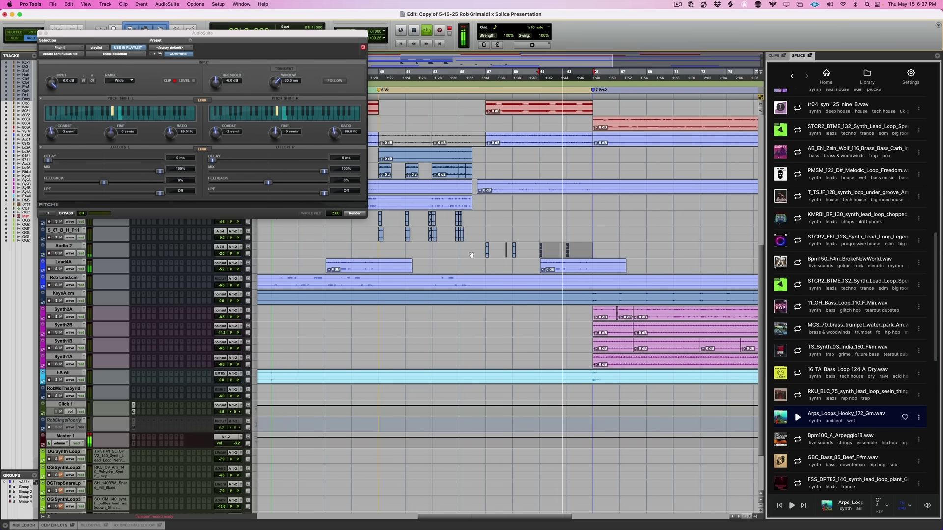
left_click(221, 253)
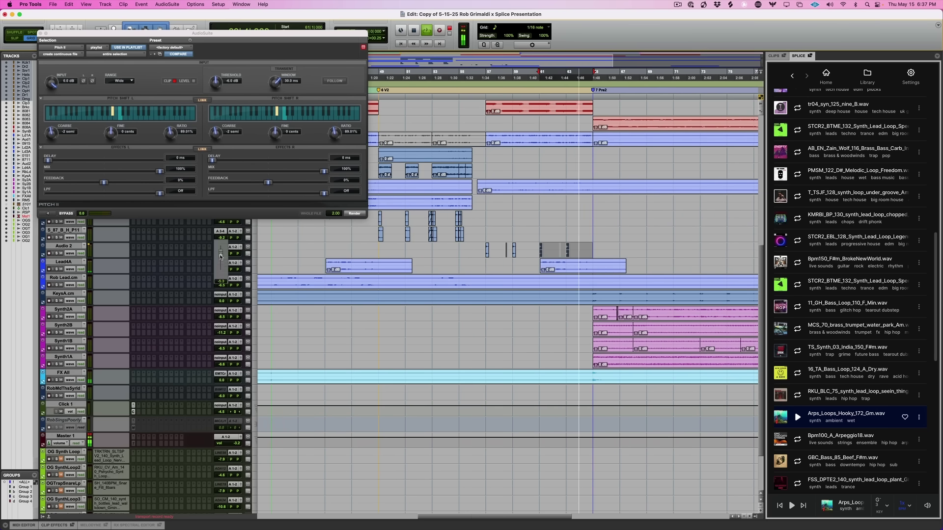
key("space")
Copy the chopped clips on the two tracks above Audio 2 from bars 49–57 to bar 57 and play the result.
left_click_drag(488, 218, 379, 239)
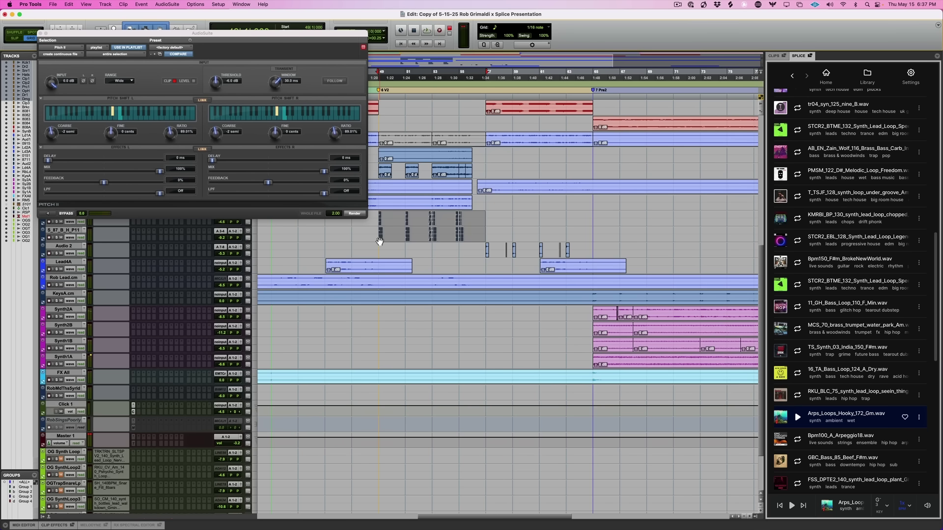
key("super+bracketleft")
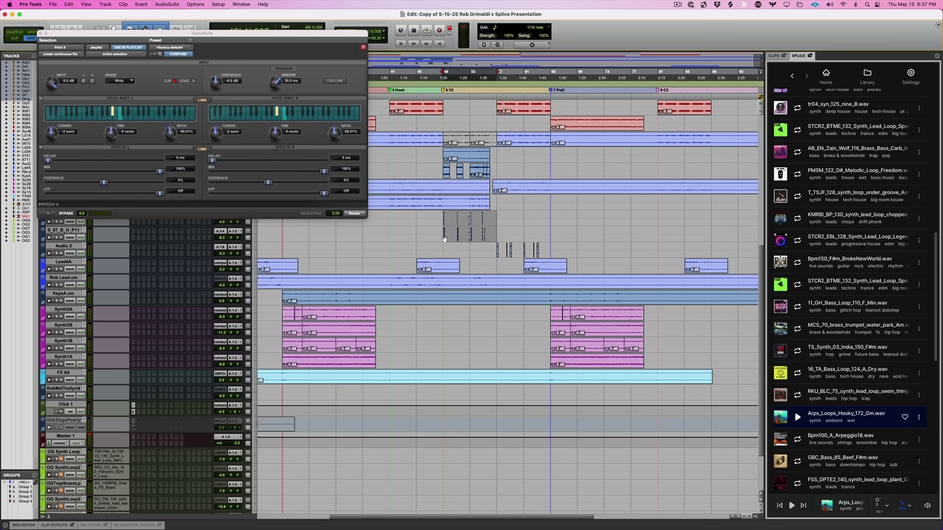
left_click_drag(497, 237, 493, 231)
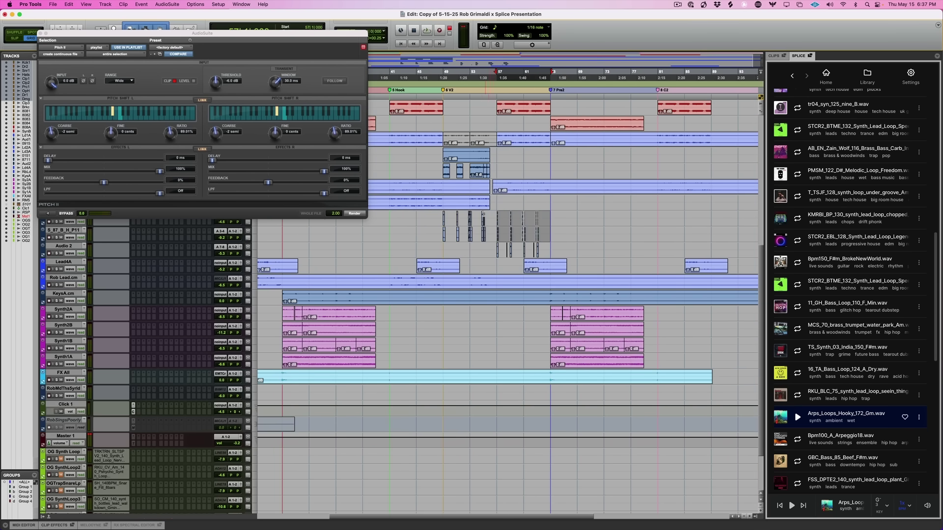
left_click(480, 214)
key("space")
key("super+bracketright")
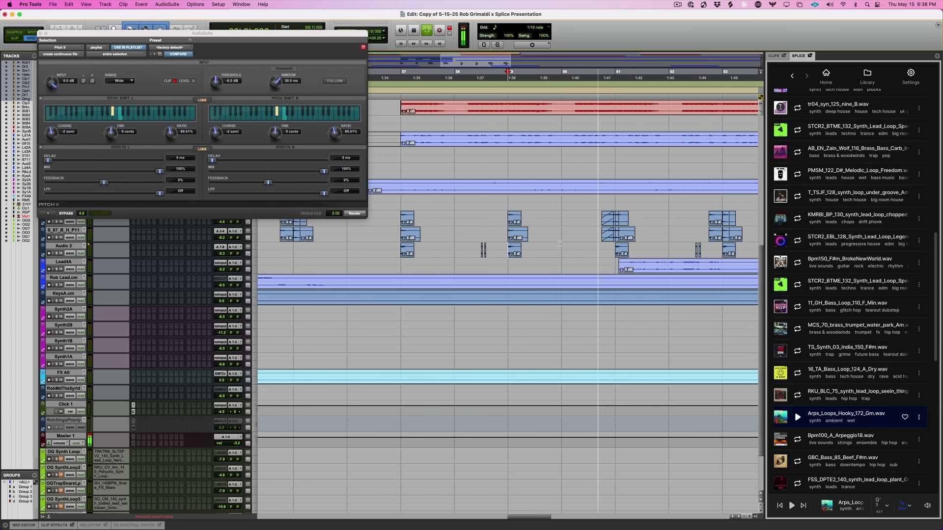
key("super+bracketleft")
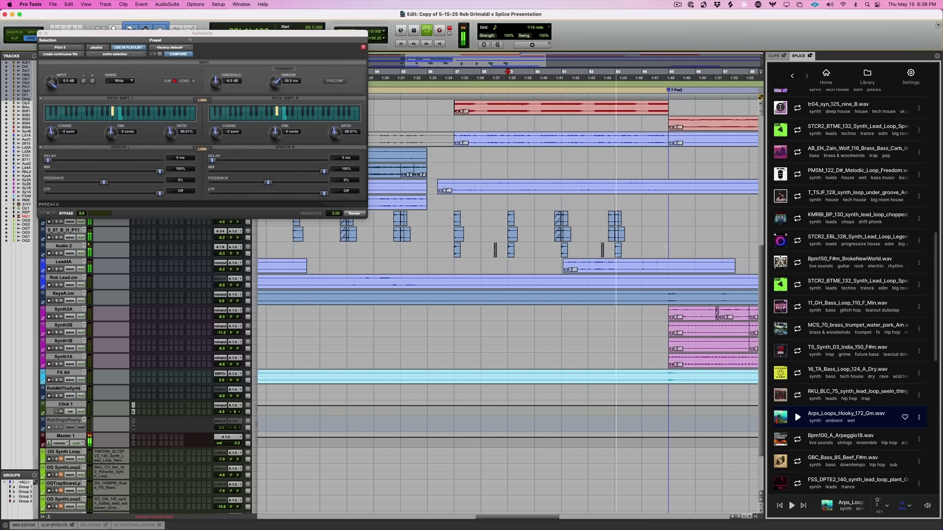
key("super+bracketleft")
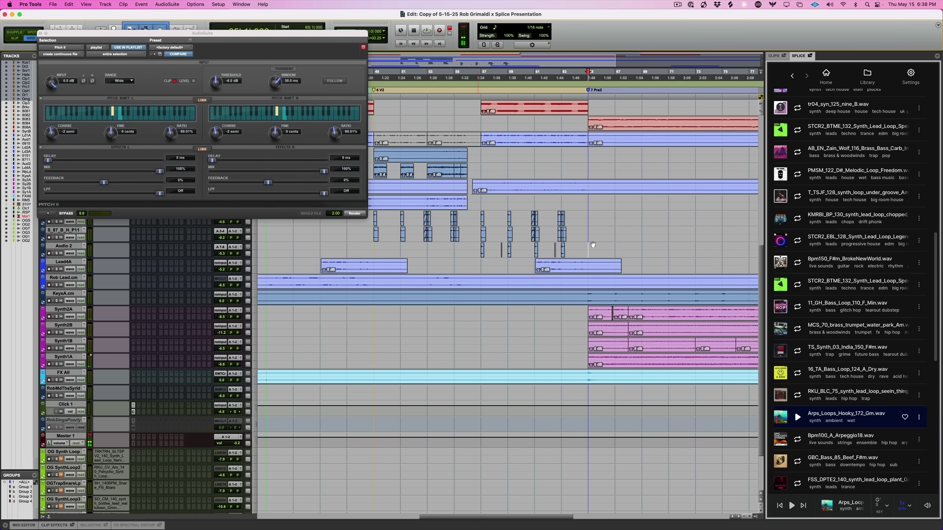
Run a new Splice Search with Sound using the Synth2A audio from bar 65 to bar 73 as the reference.
key("super+bracketleft")
left_click(589, 316)
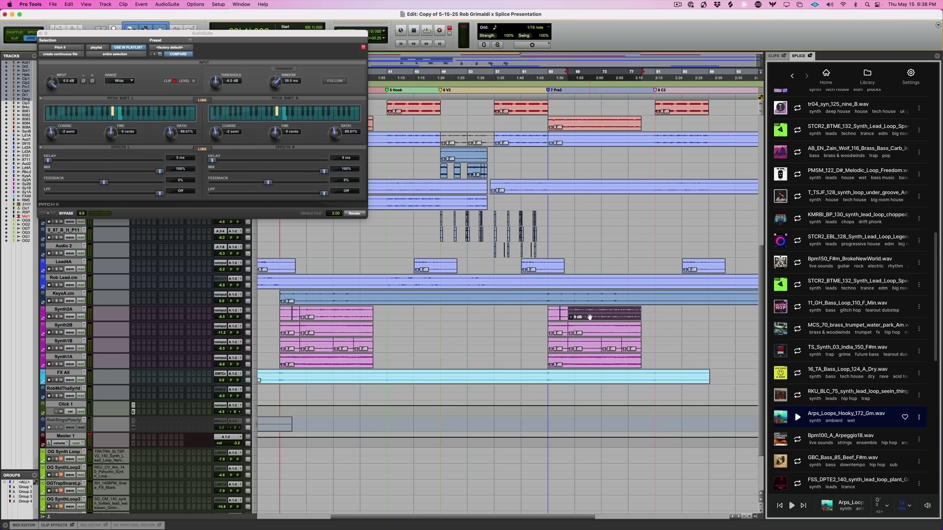
scroll(856, 240, "up", 2)
scroll(855, 240, "up", 10)
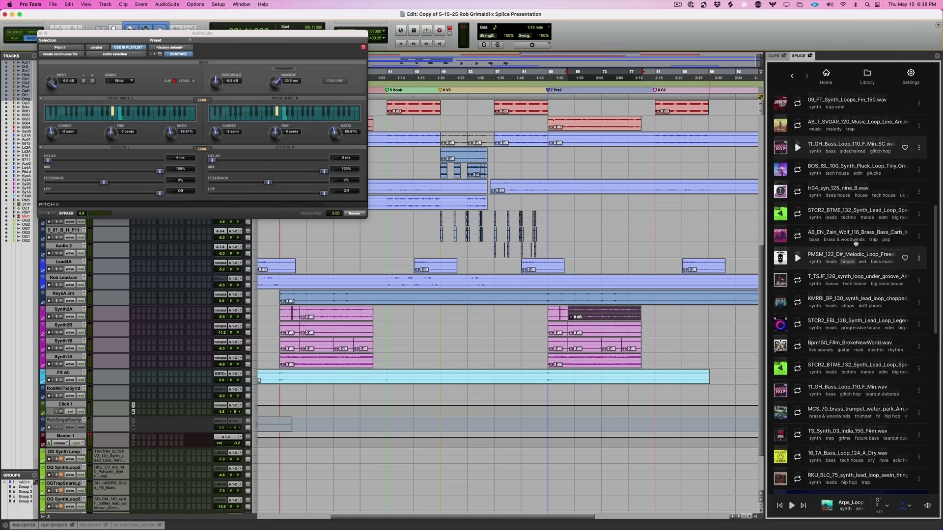
scroll(854, 240, "up", 7)
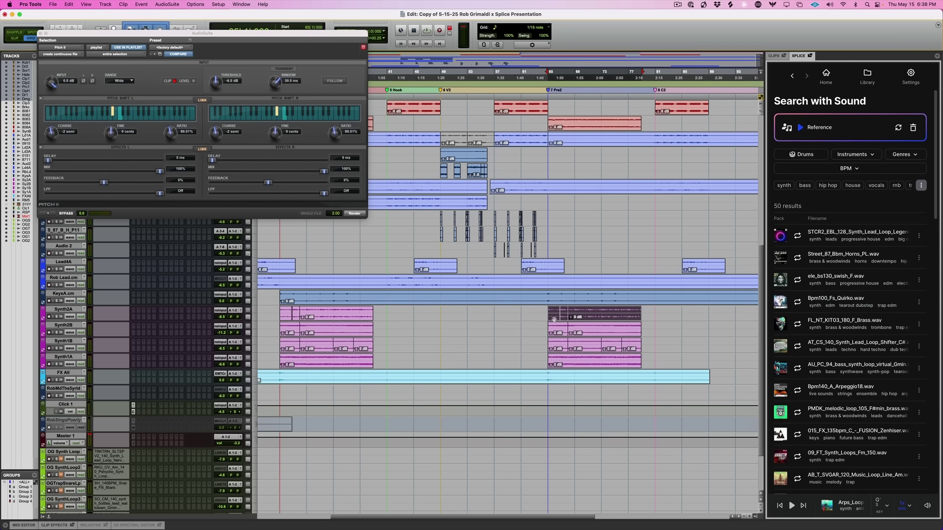
key("super+z")
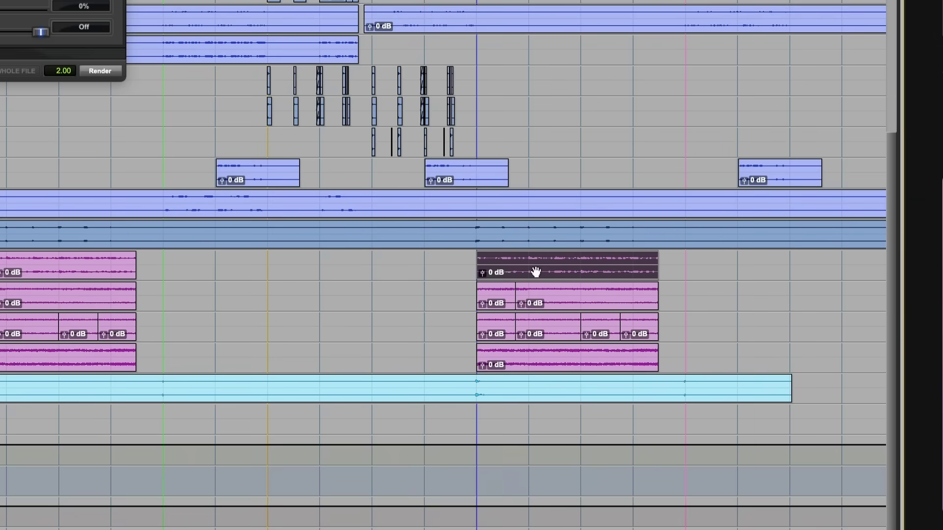
left_click_drag(536, 272, 818, 182)
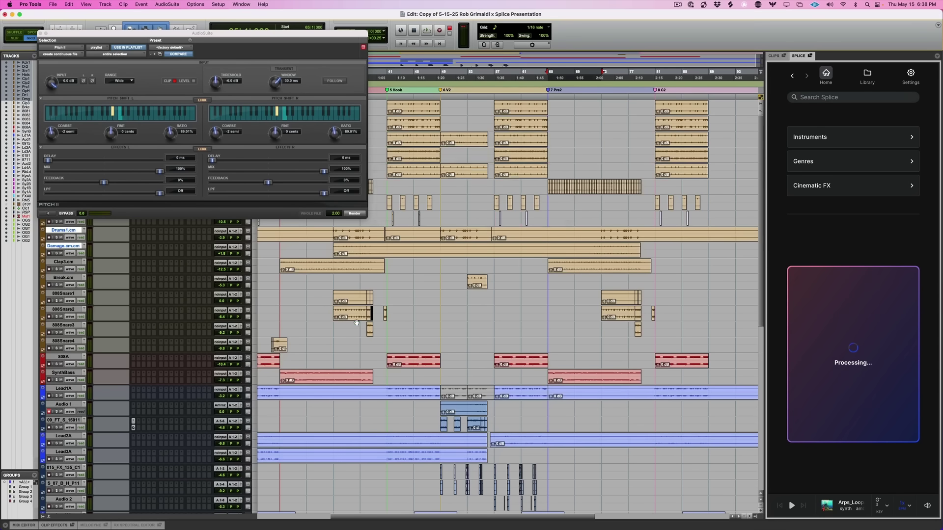
Play Synth2A soloed from bar 65 and audition the TL_Chords_Loops_Warm_Chords and SS_FGH_120_songstarter_loop results against it.
scroll(357, 322, "down", 4)
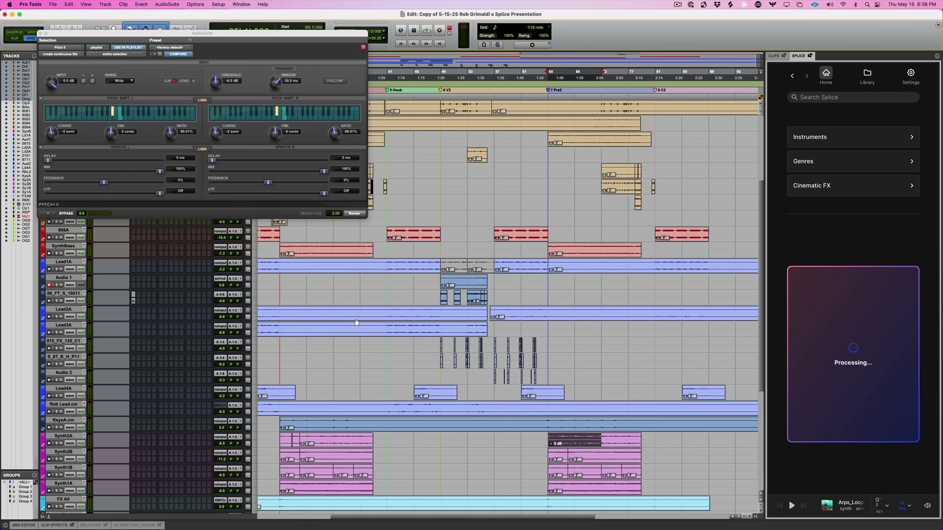
left_click(586, 446)
key("space")
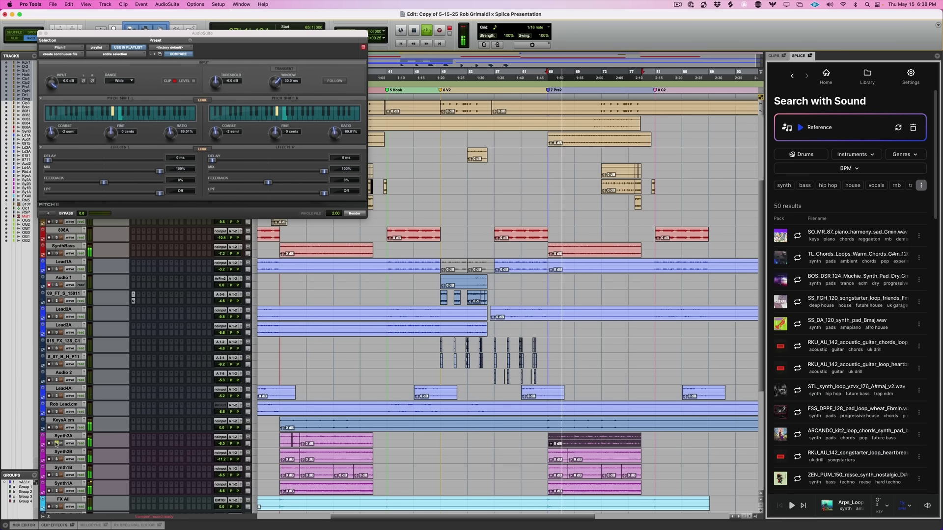
left_click(798, 261)
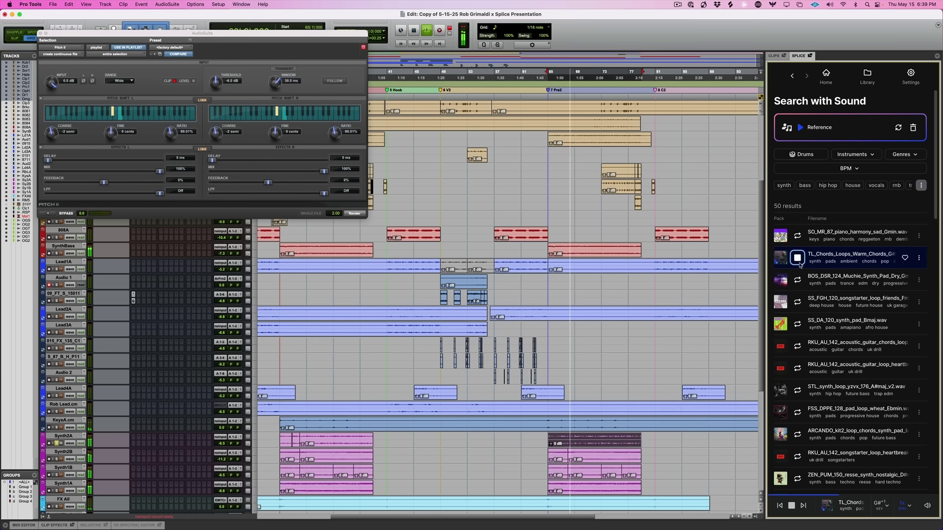
left_click(797, 302)
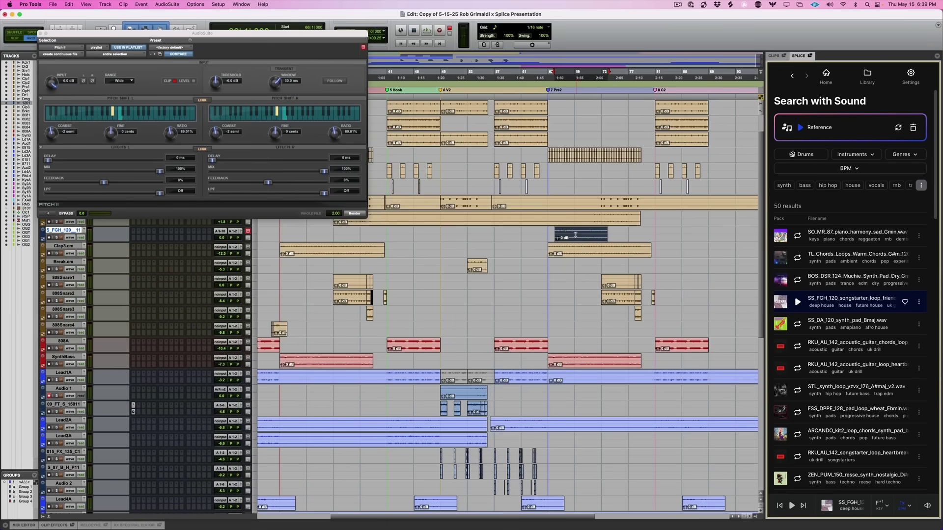
Align the SS_FGH_120 songstarter loop to bar 65 on its own track, play it and lower the track's volume.
mouse_move(575, 235)
left_mouse_down()
mouse_move(568, 238)
mouse_move(577, 238)
left_mouse_up()
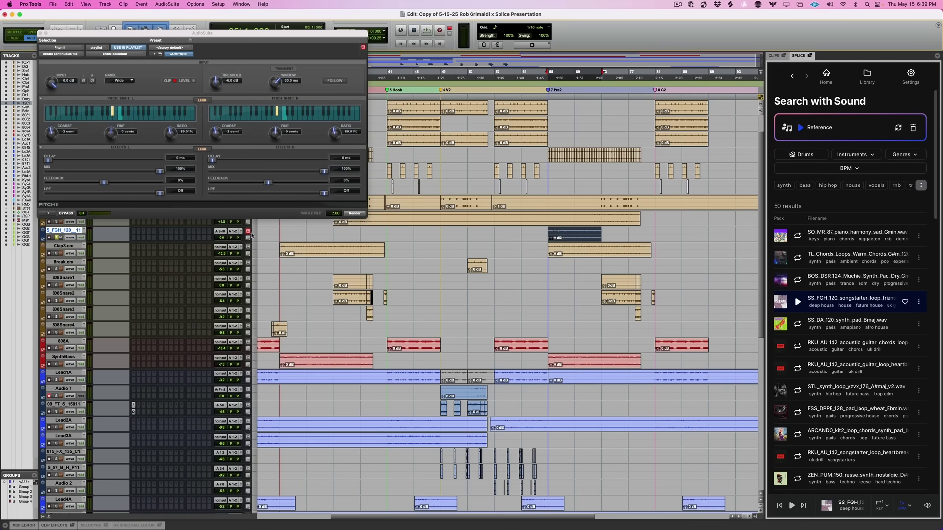
key("space")
left_click_drag(221, 240, 228, 243)
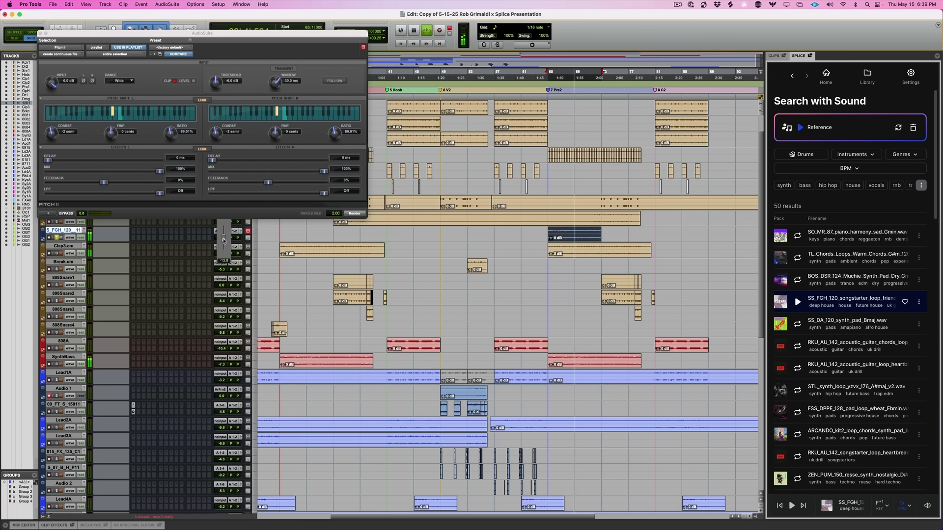
key("space")
Insert EQ3 7-Band on the SS_FGH_120 track and raise a 24 dB/oct high-pass filter to about 599 Hz during playback.
left_click(136, 239)
mouse_move(167, 239)
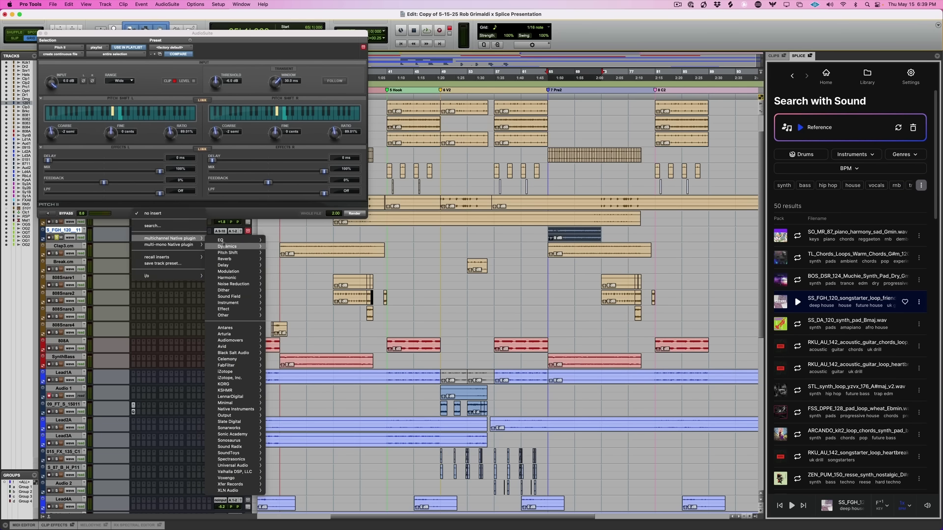
mouse_move(230, 241)
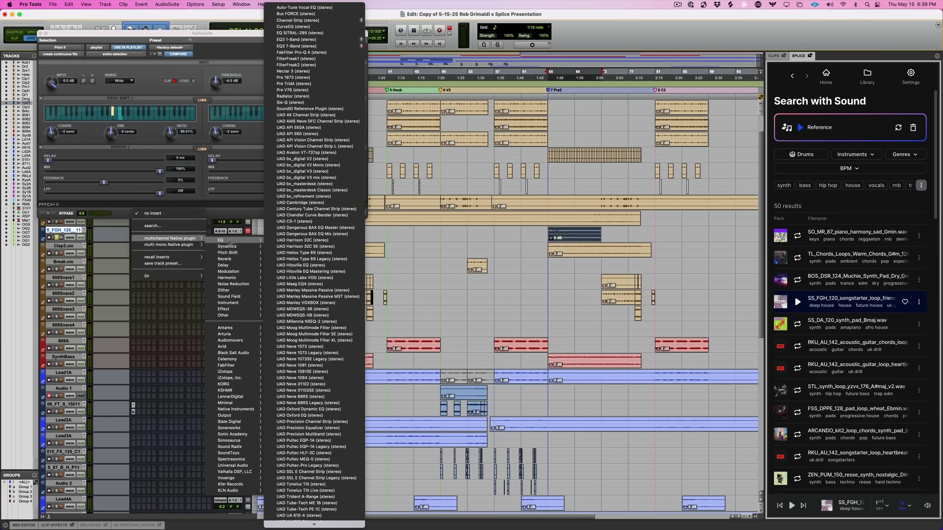
left_click(312, 46)
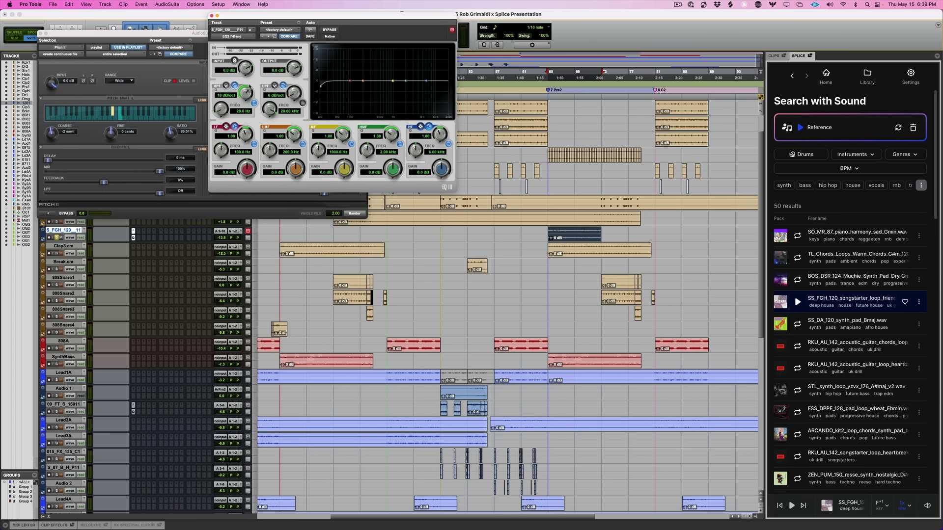
key("space")
left_click_drag(230, 87, 220, 106)
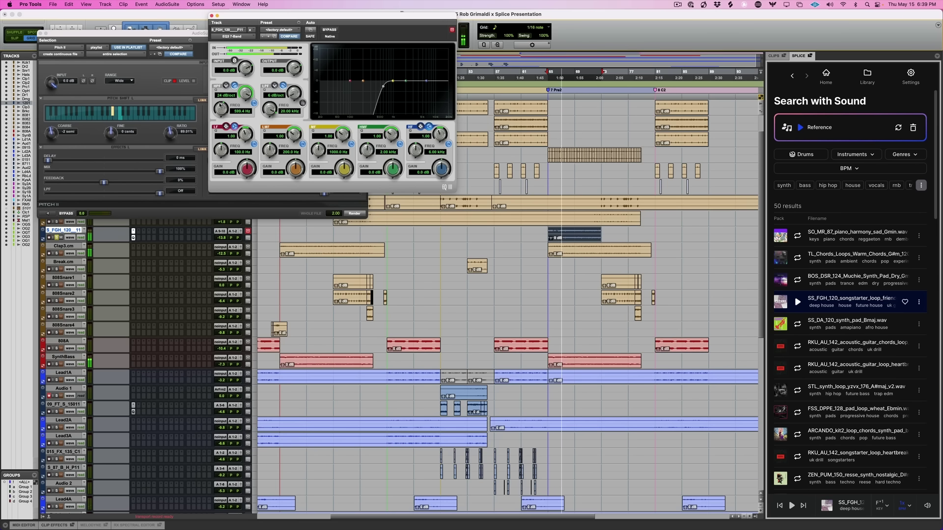
Insert ValhallaSupermassive on the SS_FGH_120 track with mix 56.6%, feedback 0.8% and delay 0 ms.
left_click(139, 239)
mouse_move(174, 238)
mouse_move(241, 259)
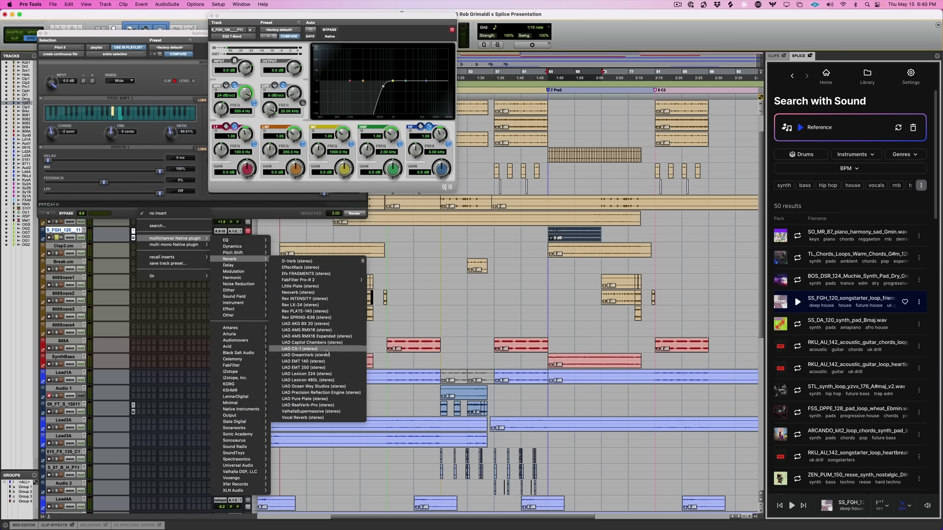
left_click(316, 412)
key("space")
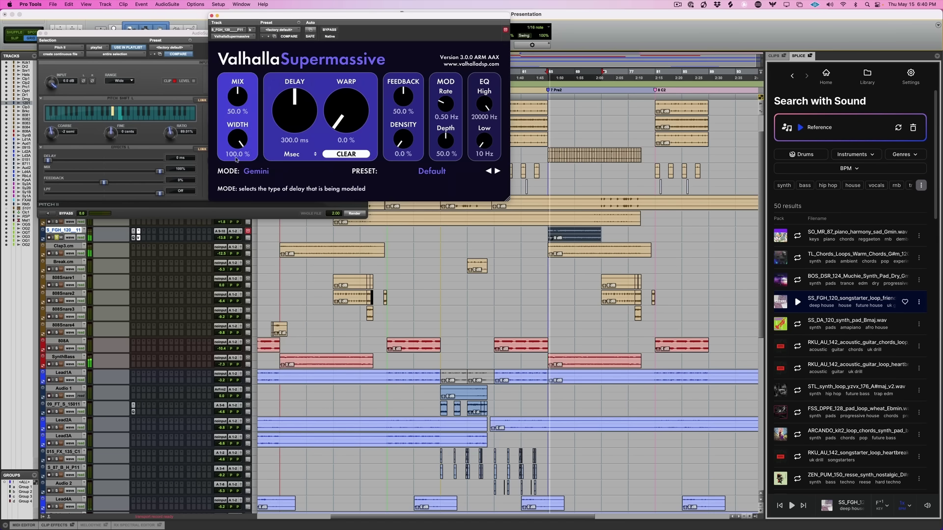
left_click_drag(238, 96, 238, 90)
left_click_drag(403, 90, 401, 132)
left_click_drag(301, 112, 279, 172)
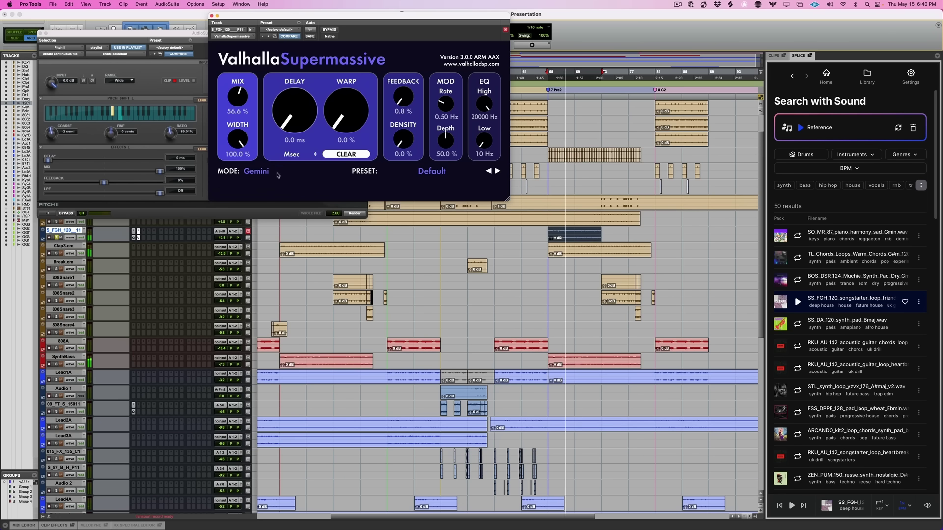
Solo the four synth tracks from Synth2A to Synth1A and play them from bar 65.
left_click(521, 241)
scroll(508, 314, "down", 6)
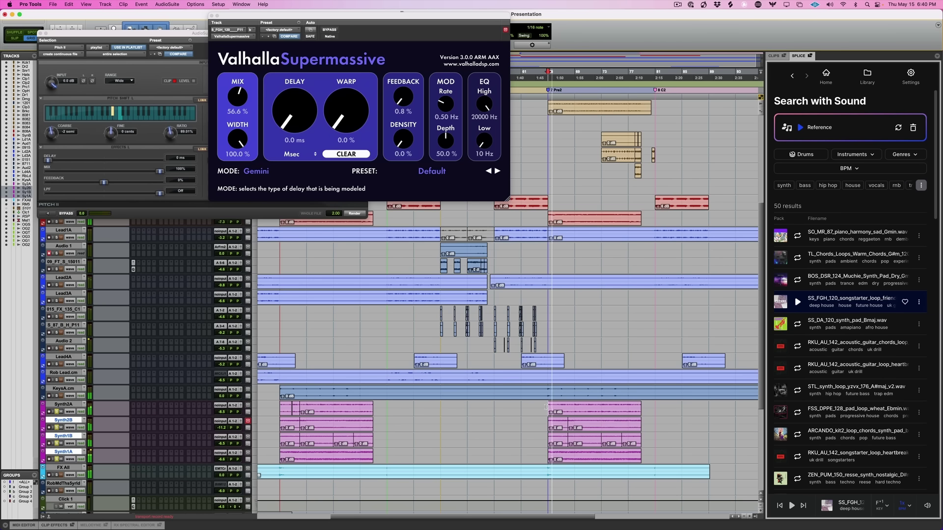
Fine-tune the SS_FGH_120 track's volume to about -5.3 dB during playback.
scroll(451, 335, "up", 5)
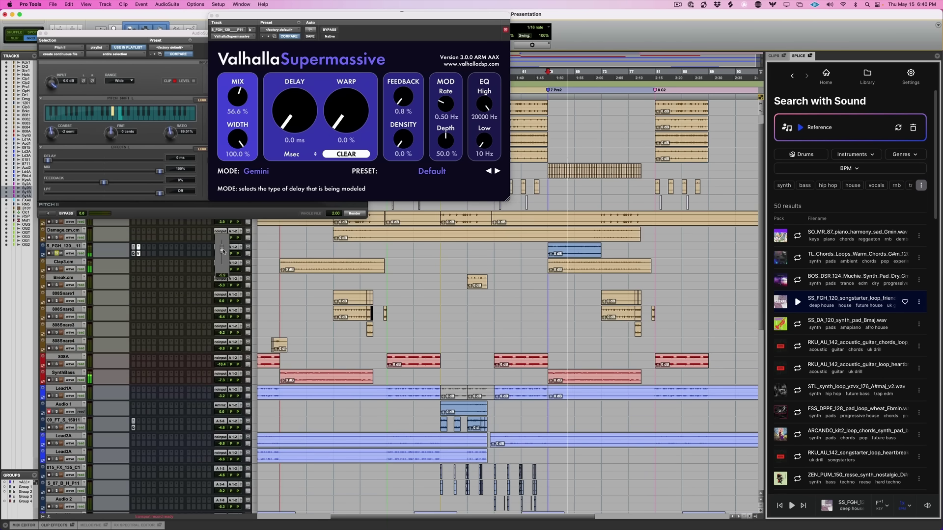
left_click_drag(222, 249, 222, 250)
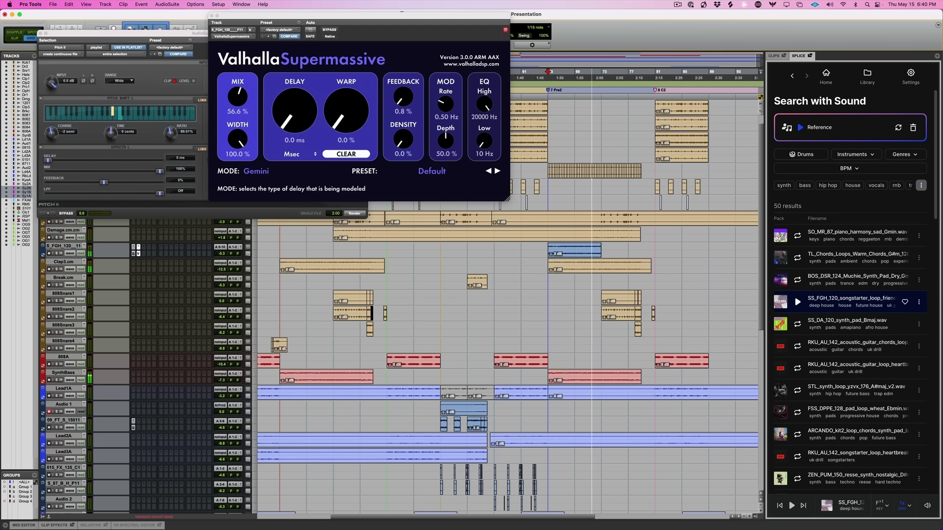
Duplicate the SS_FGH_120 loop at bar 73 and delete the copy's tail beyond the end of the SynthBass clip.
left_click(589, 251)
key("super+d")
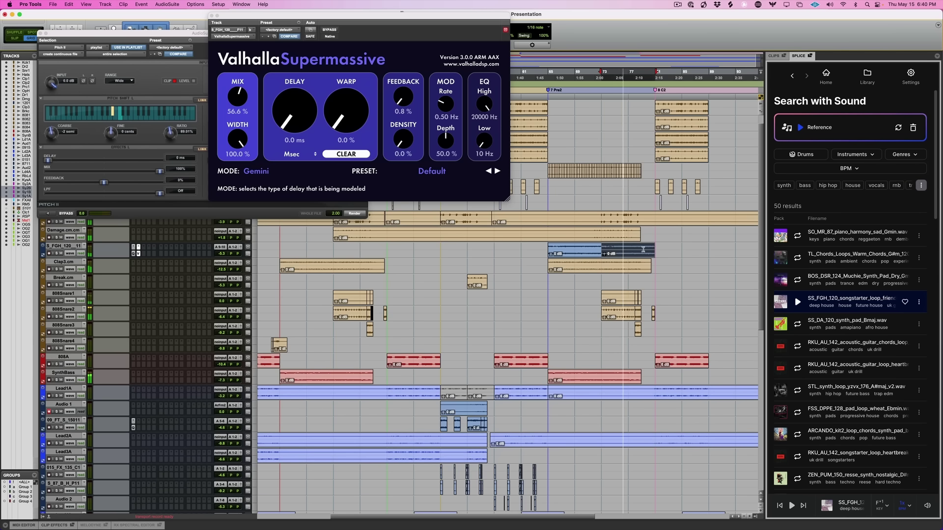
left_click_drag(642, 250, 663, 249)
key("super+bracketright")
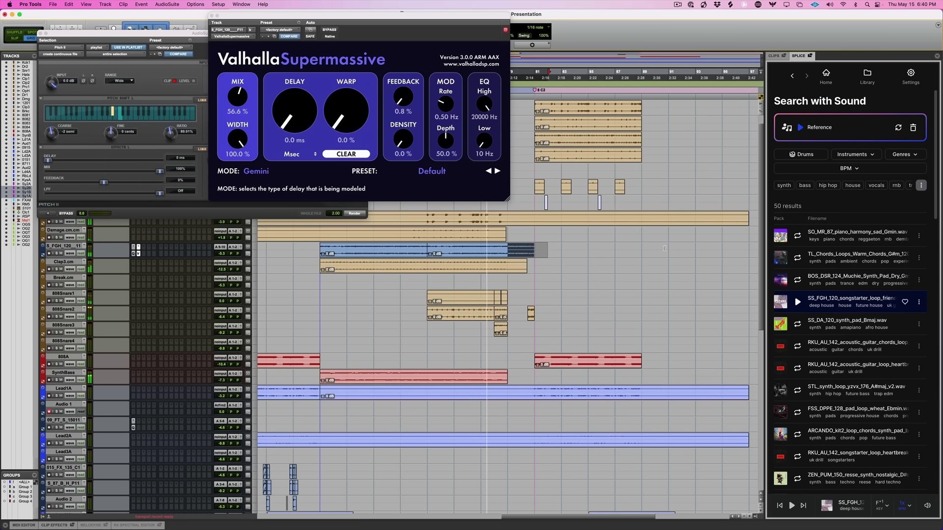
key("Delete")
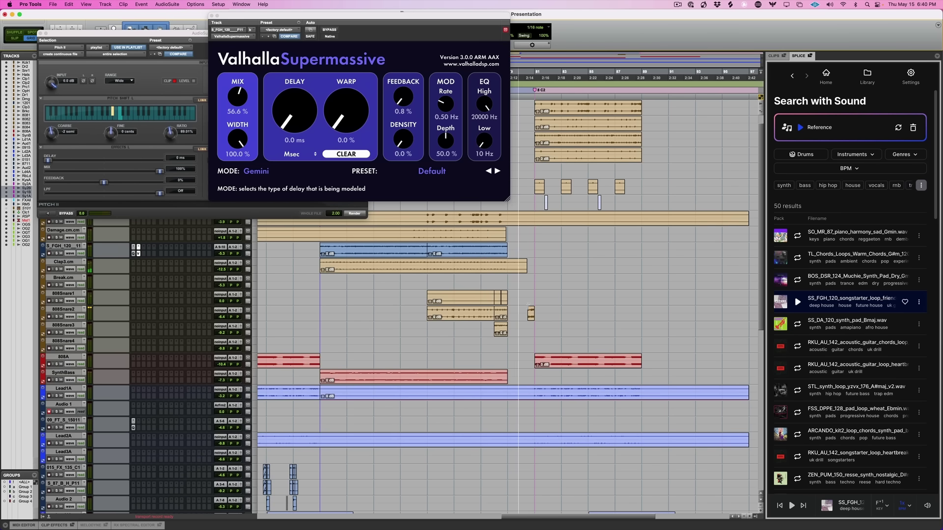
scroll(529, 306, "up", 1)
scroll(529, 306, "left", 1)
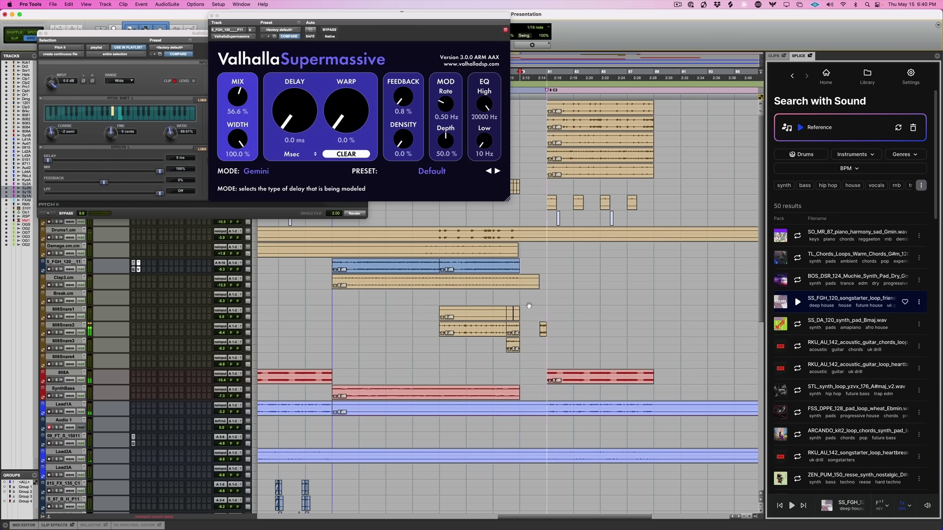
scroll(527, 307, "down", 1)
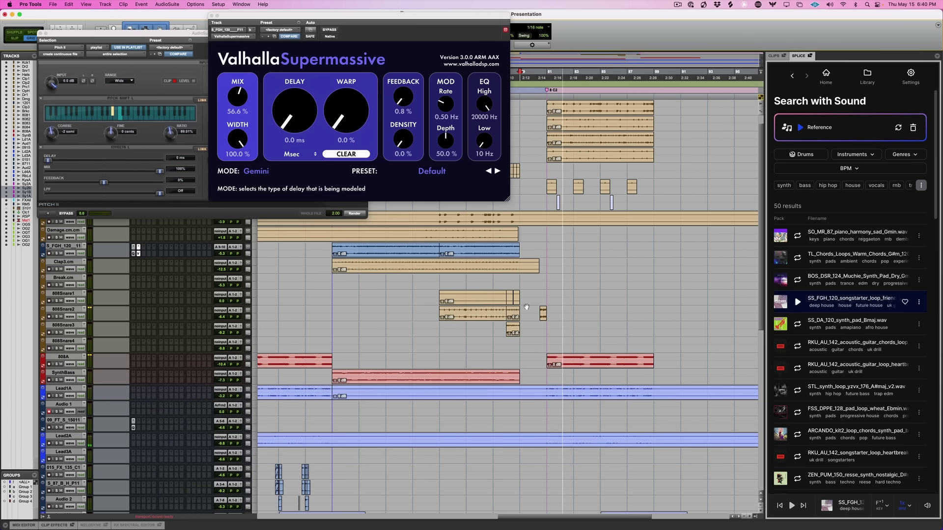
scroll(527, 307, "down", 1)
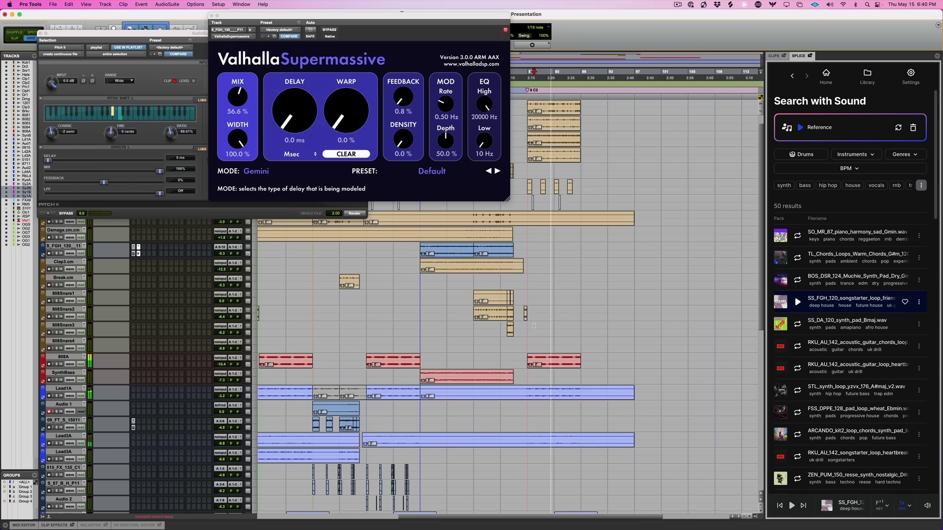
scroll(534, 325, "down", 1)
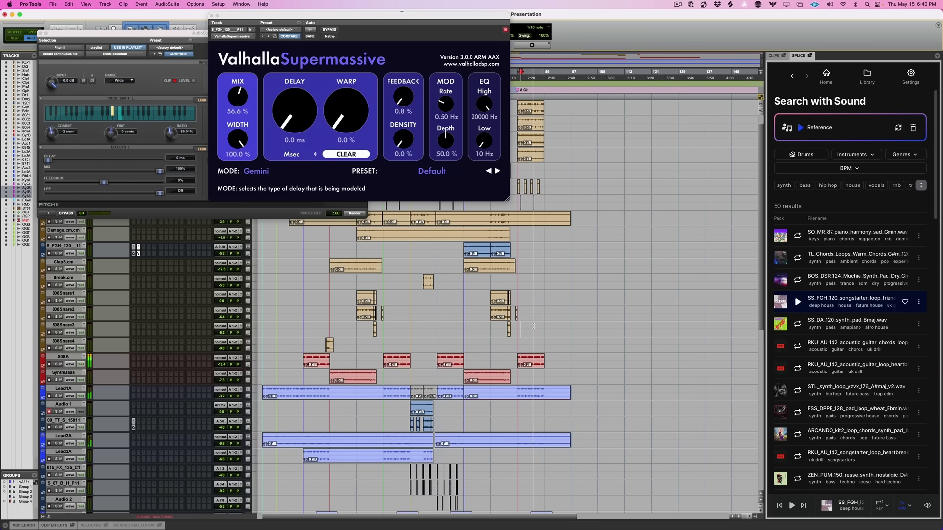